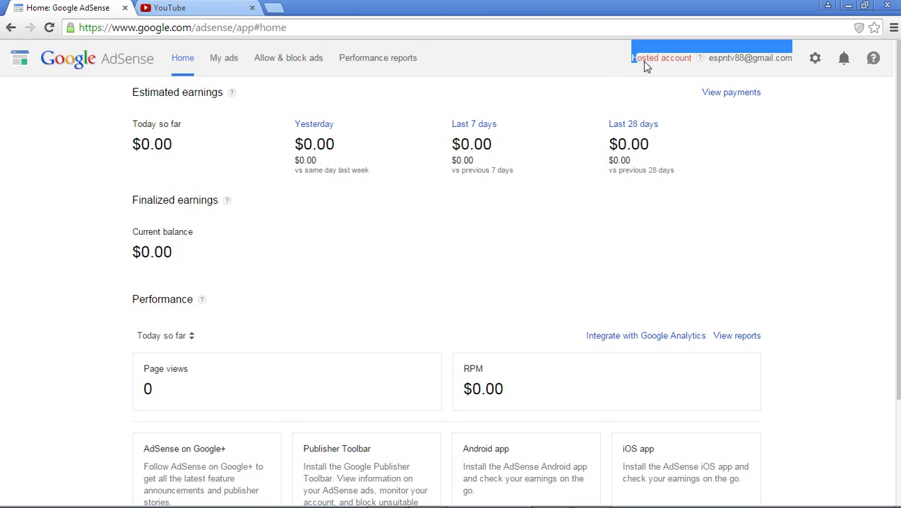
Step: Review the uploaded videos on the YouTube channel page and return to the AdSense home page
left_click(768, 157)
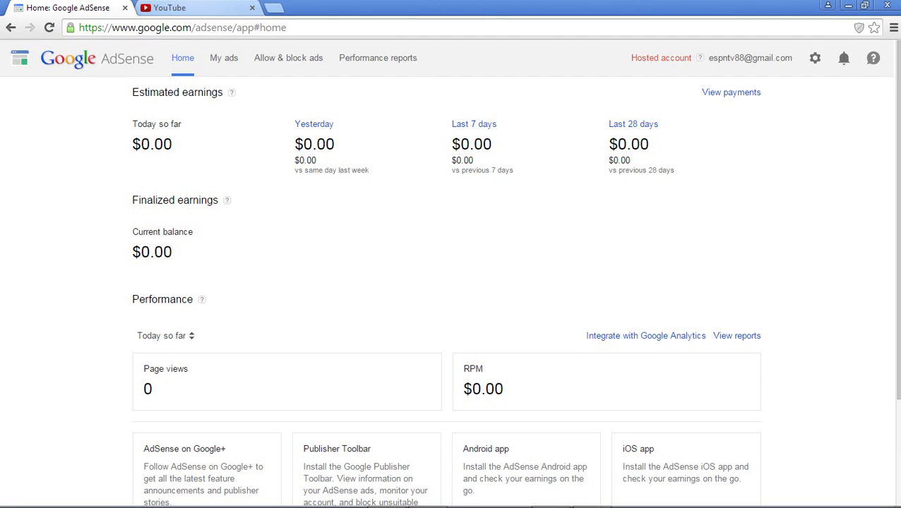
left_click(176, 7)
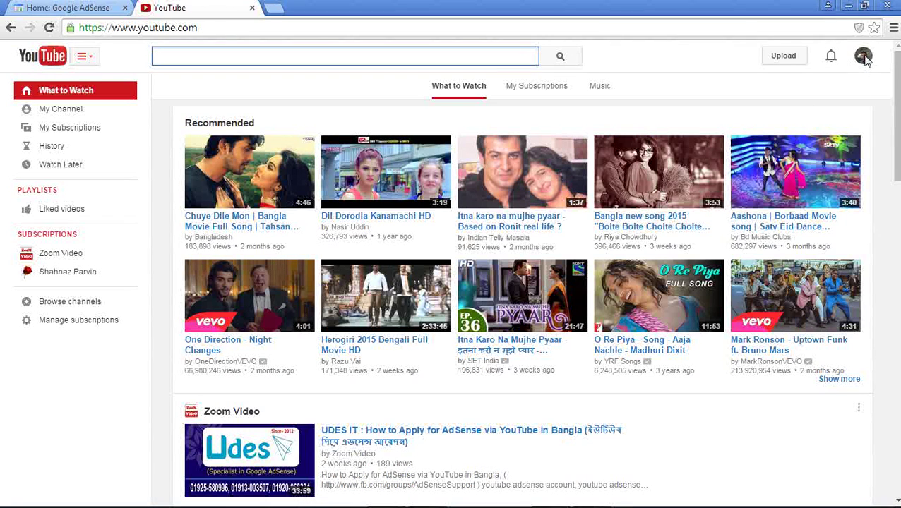
left_click(72, 118)
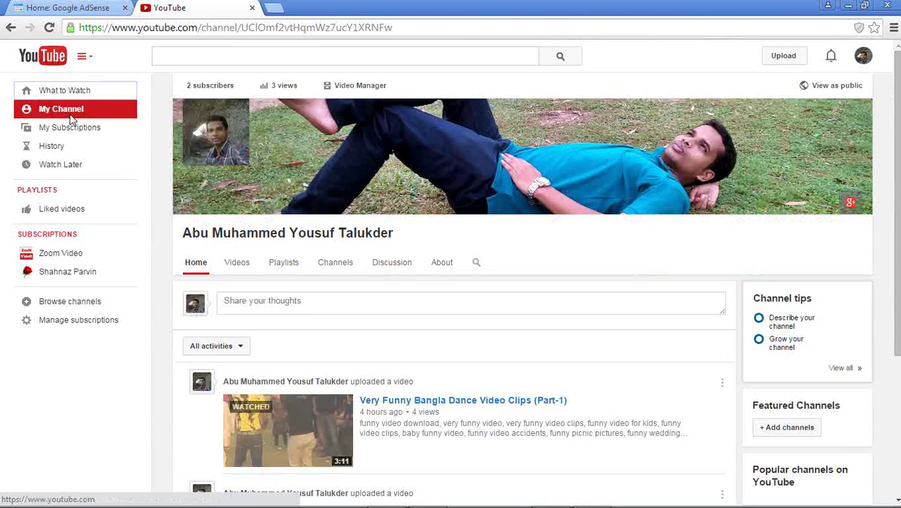
scroll(451, 294, "down", 3)
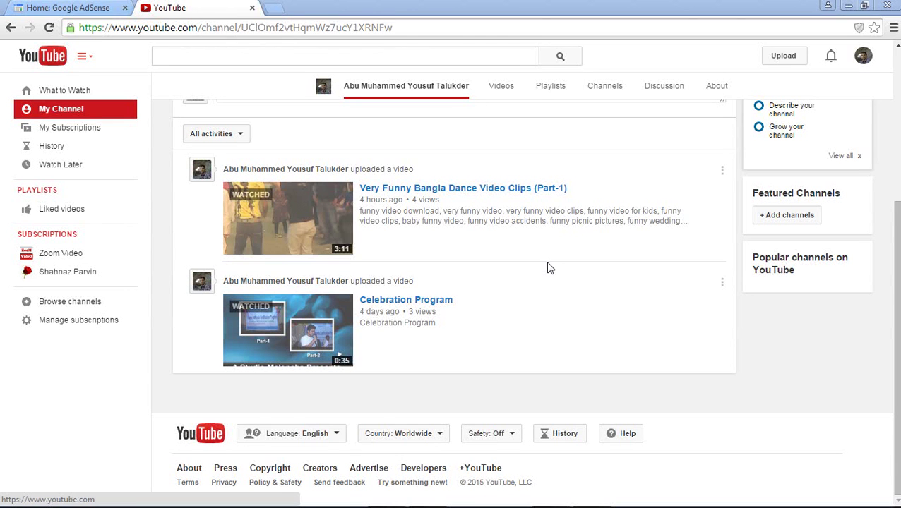
left_click(39, 9)
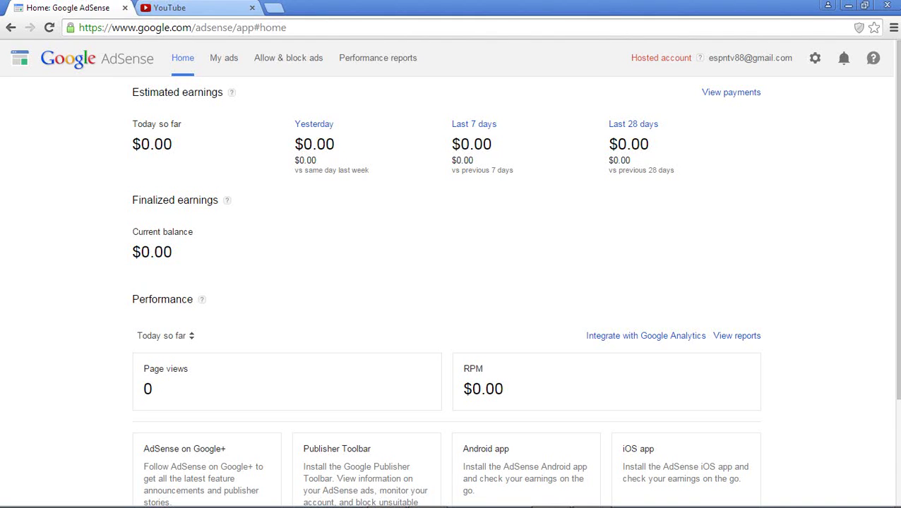
left_click(176, 8)
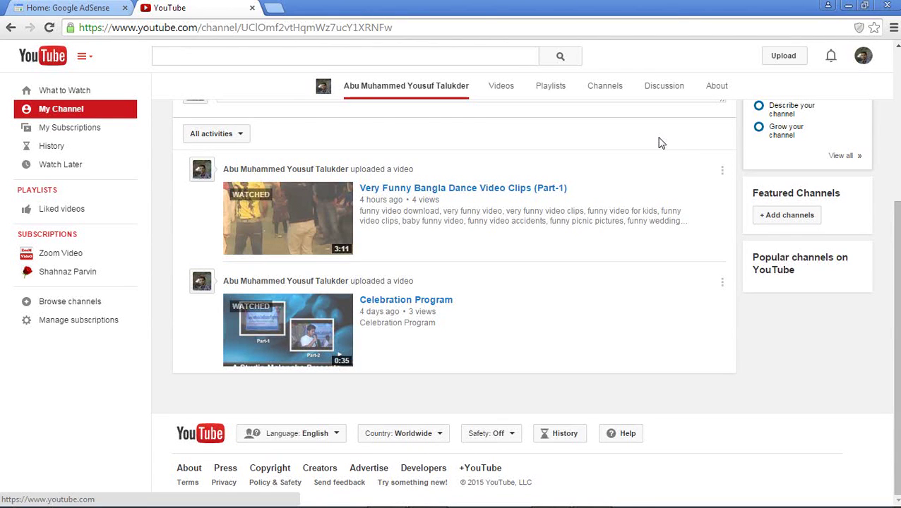
scroll(652, 141, "up", 3)
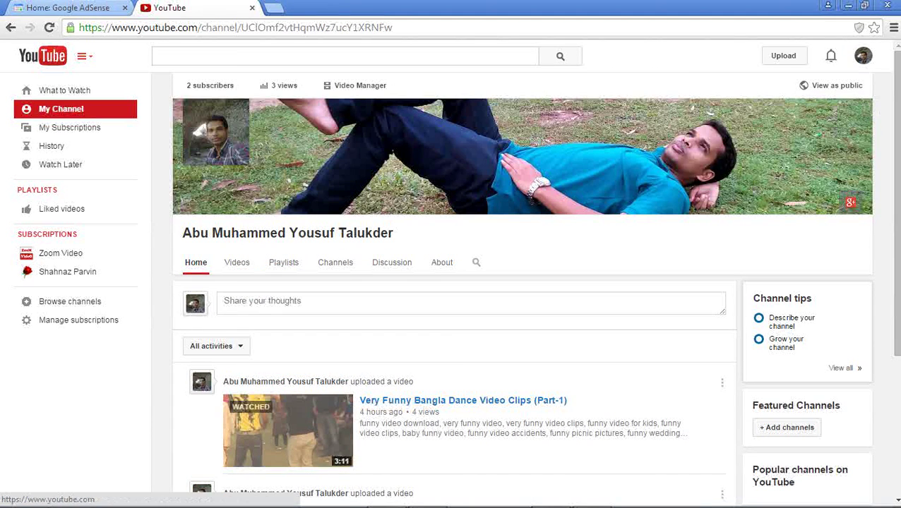
left_click(67, 8)
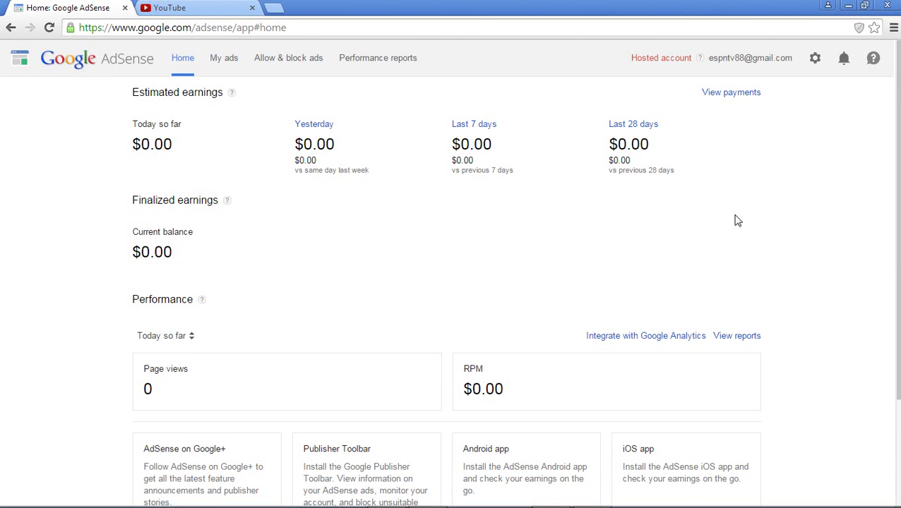
Step: Switch to Firefox to view the celebrity news blog and its Blogger layout, then return to AdSense in Chrome
mouse_move(518, 500)
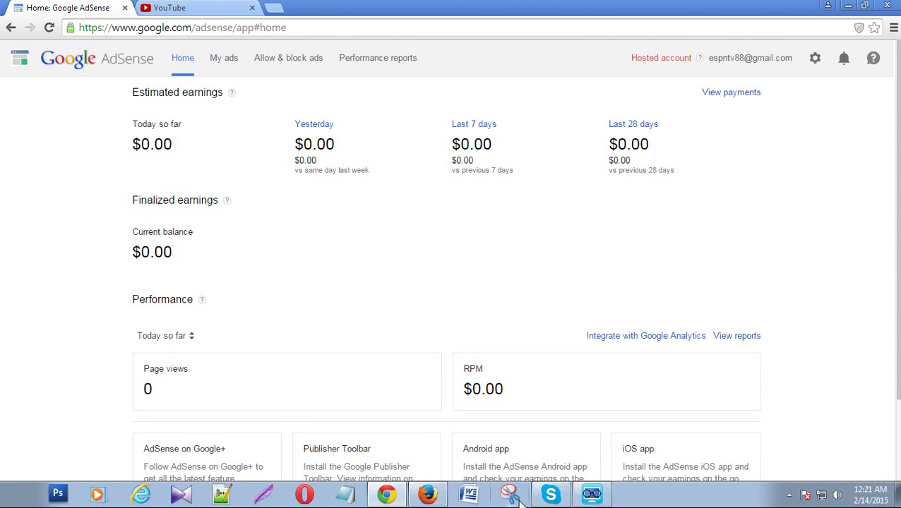
left_click(427, 494)
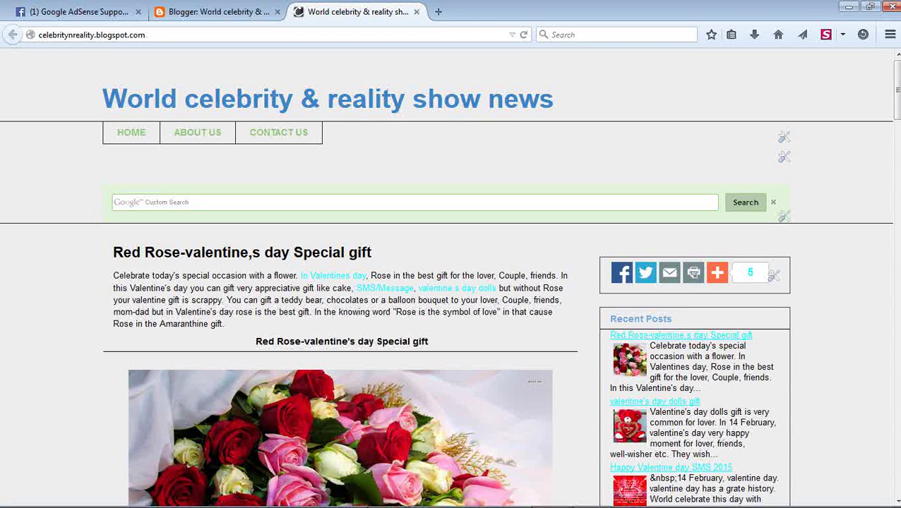
left_click(223, 16)
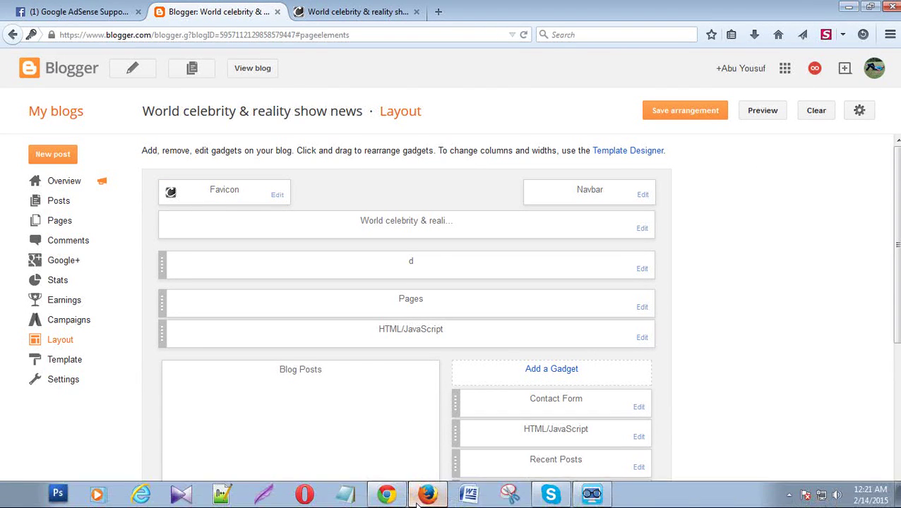
left_click(399, 497)
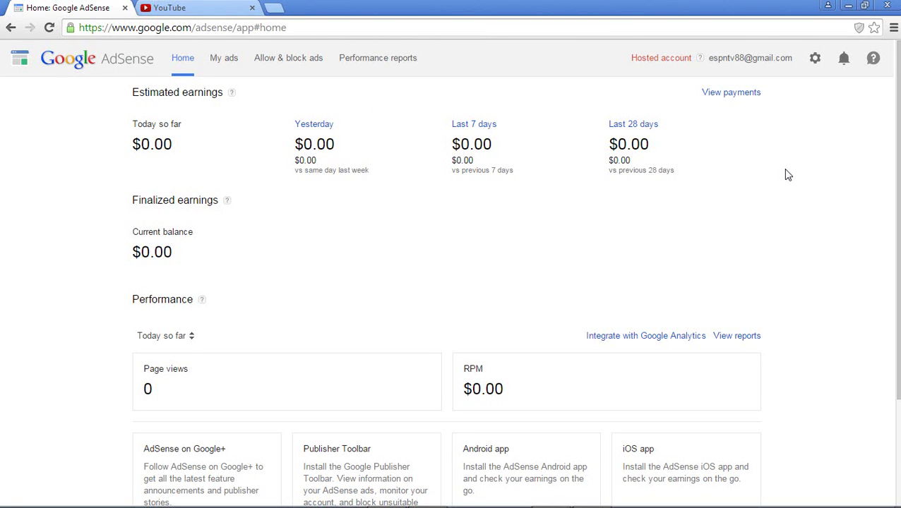
Step: Open the User management page in the AdSense account's access and authorization settings
left_click(815, 61)
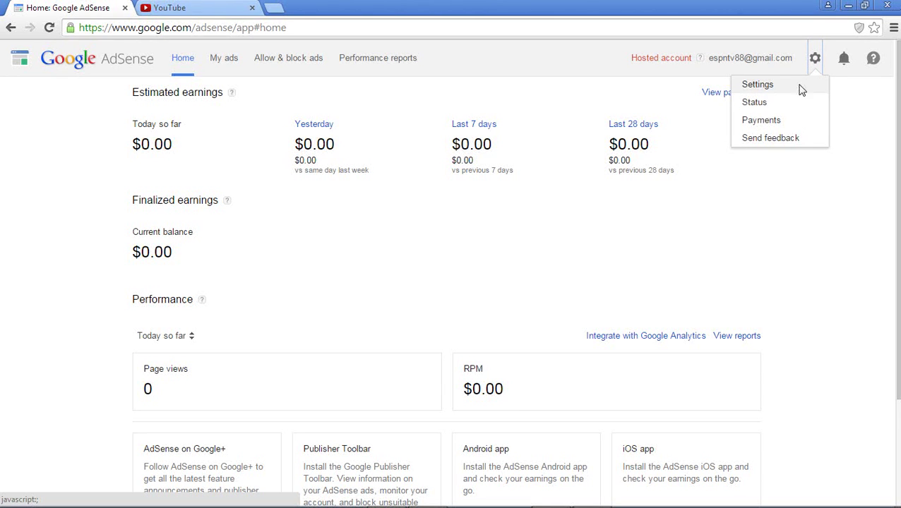
left_click(761, 84)
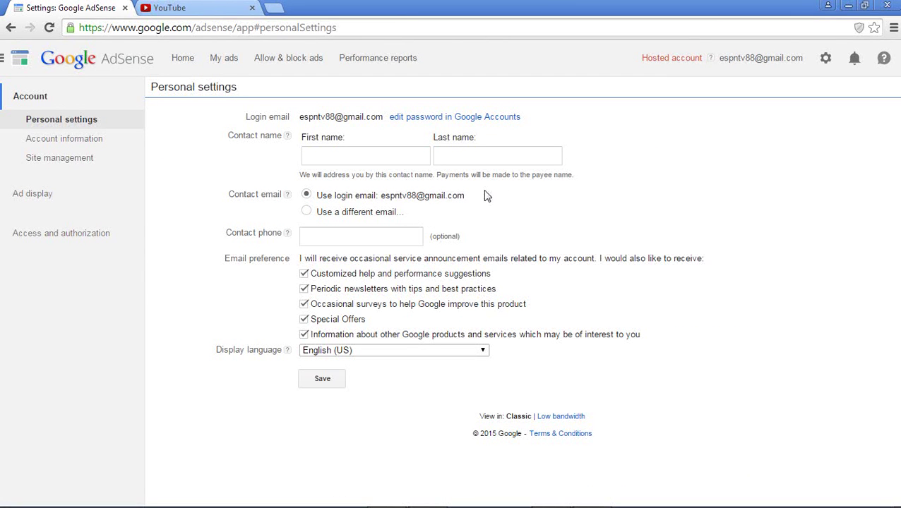
left_click(79, 238)
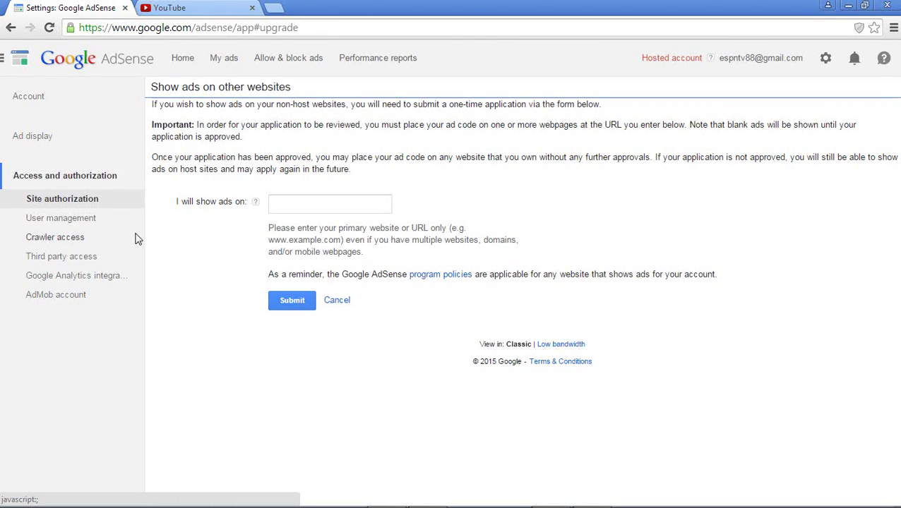
left_click(63, 221)
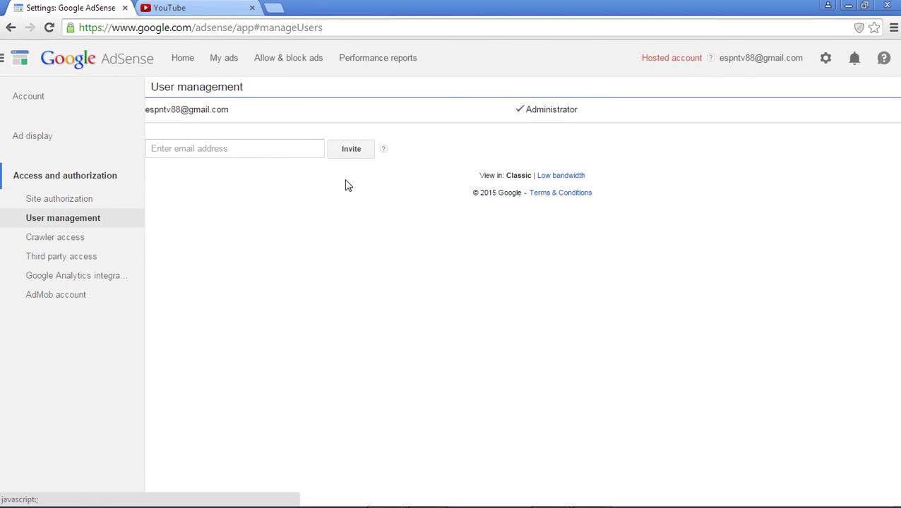
Step: Copy the blog account's e-mail address from the Skype chat and paste it as the AdSense user to invite
left_click(247, 159)
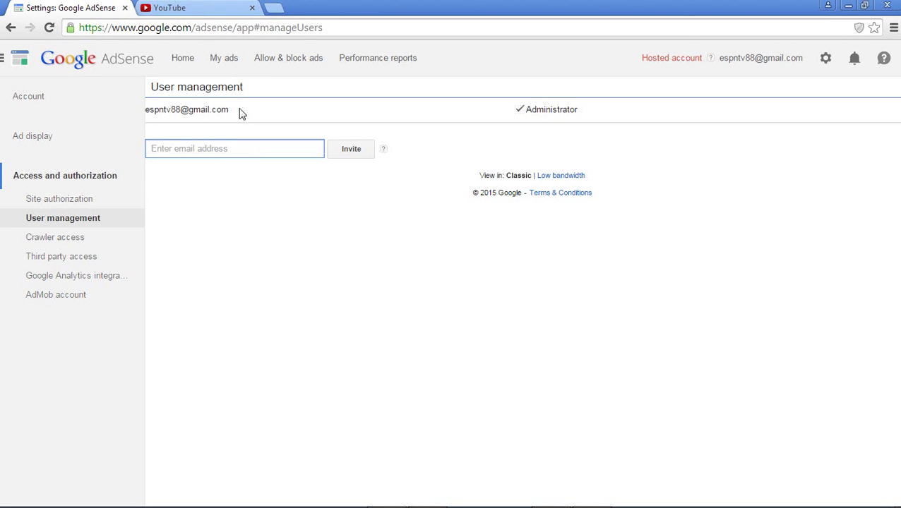
mouse_move(657, 492)
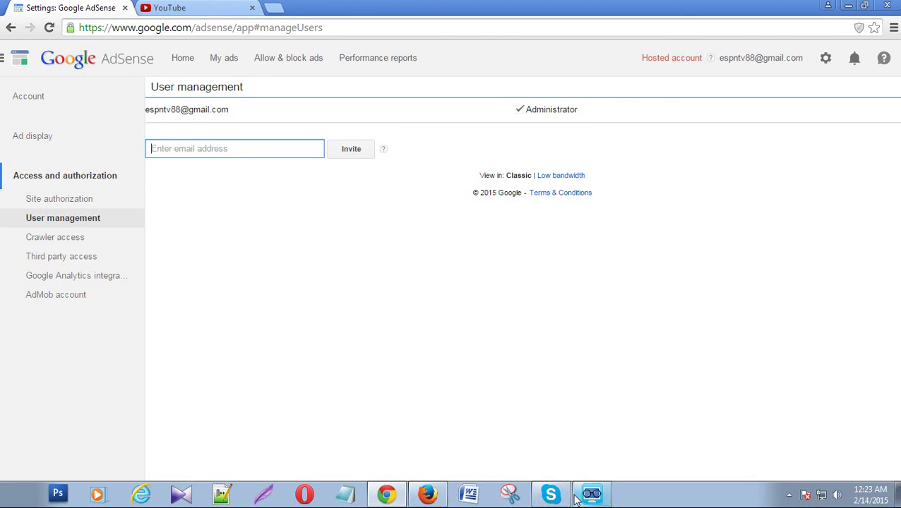
left_click(550, 494)
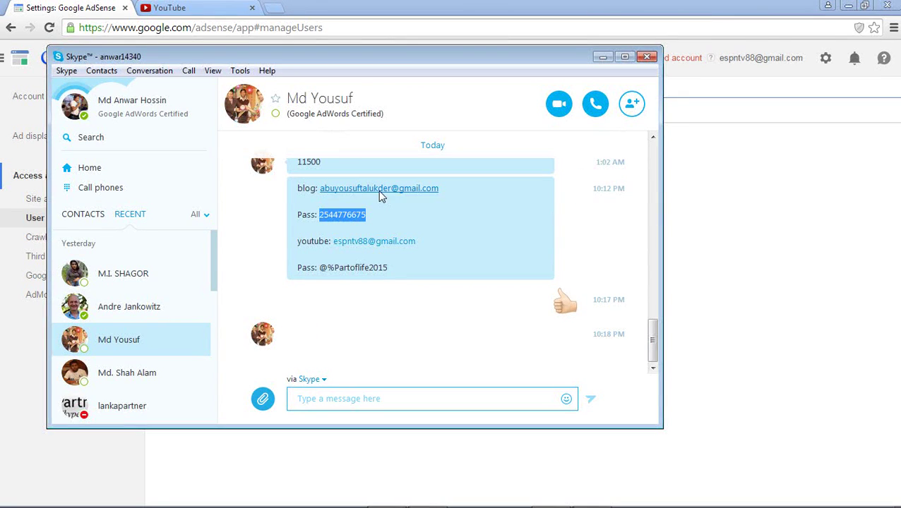
right_click(379, 190)
left_click(432, 253)
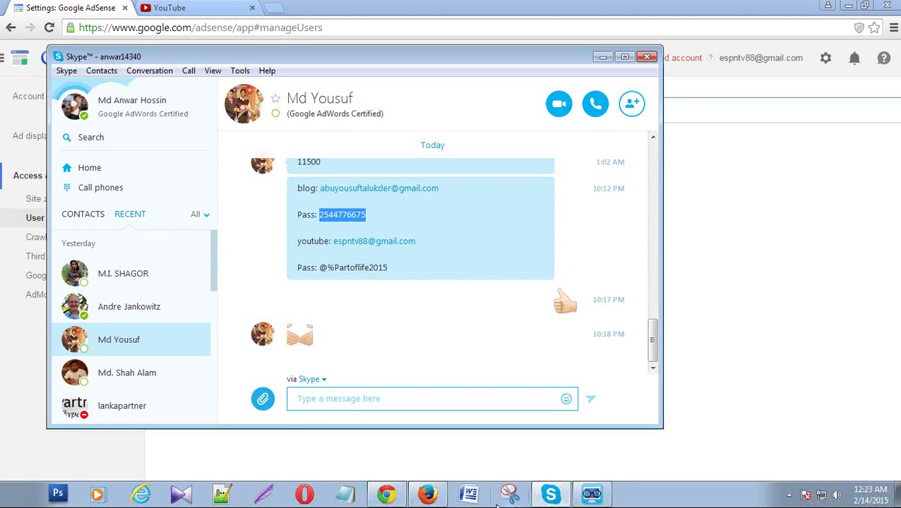
left_click(386, 494)
left_click(226, 149)
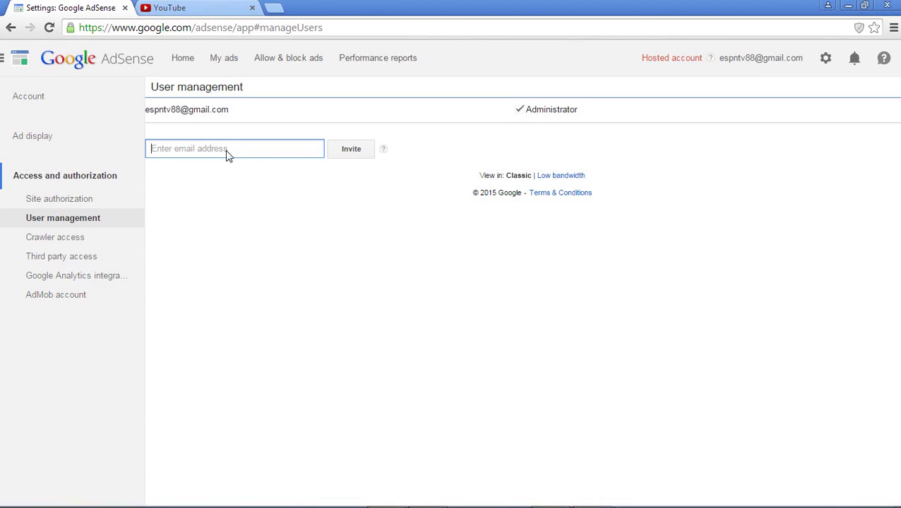
key("ctrl+v")
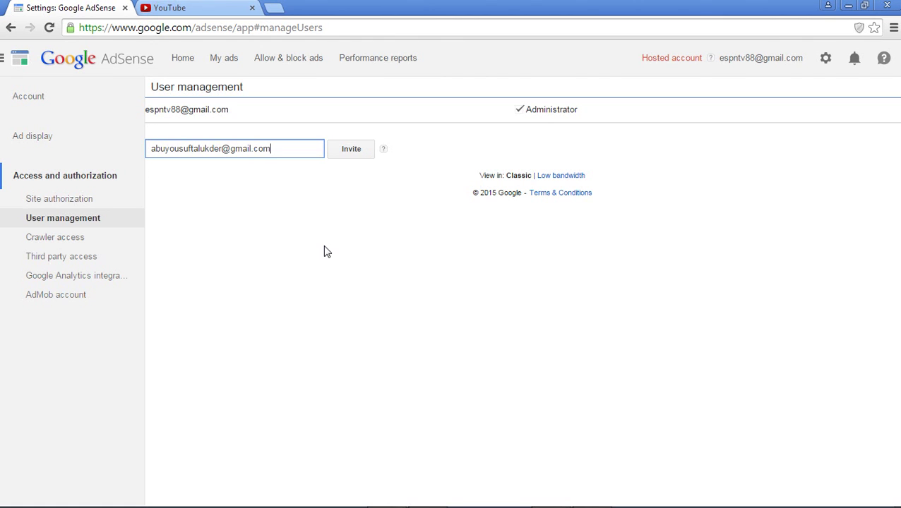
left_click_drag(232, 111, 150, 118)
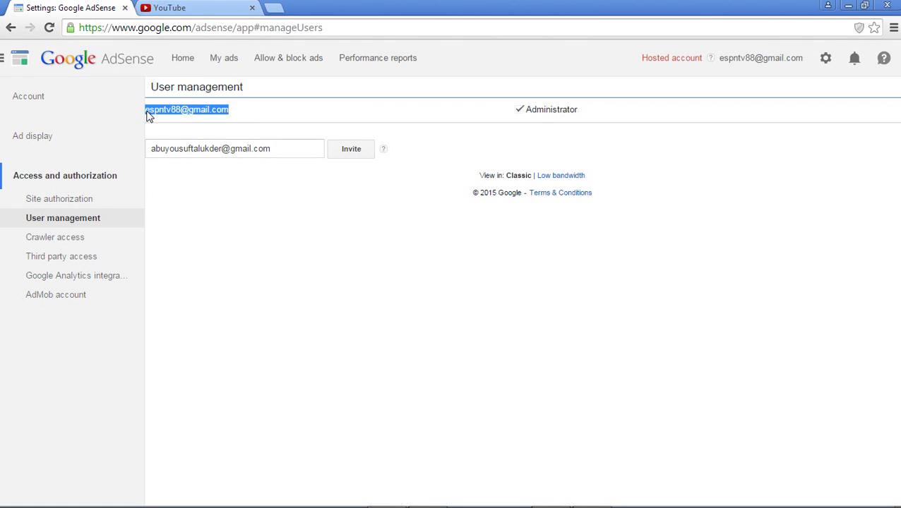
left_click_drag(241, 114, 151, 118)
left_click(252, 115)
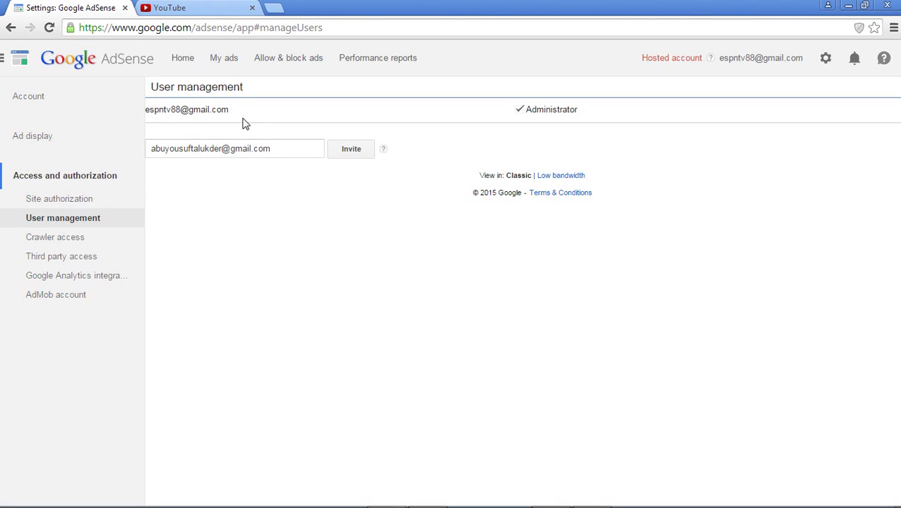
left_click_drag(149, 112, 239, 110)
left_click(154, 108)
left_click(254, 112)
left_click_drag(270, 159, 137, 157)
left_click(240, 189)
left_click(825, 58)
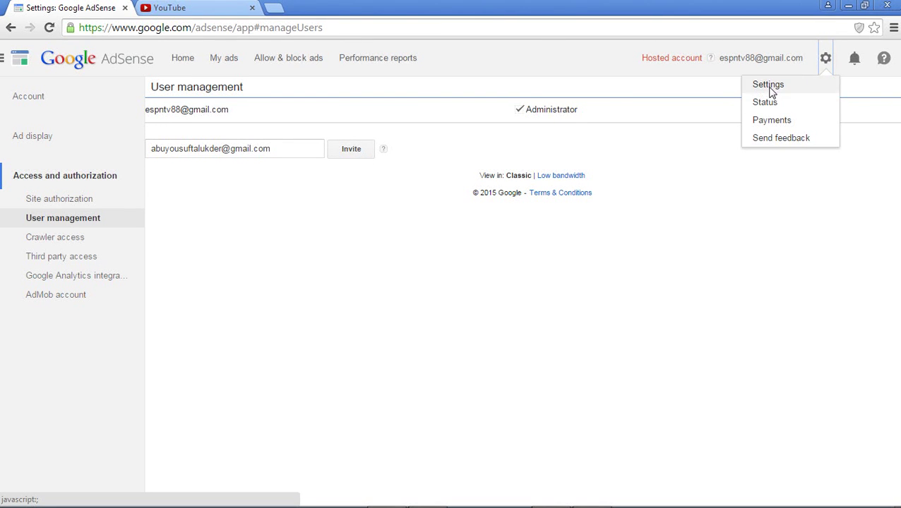
left_click(557, 287)
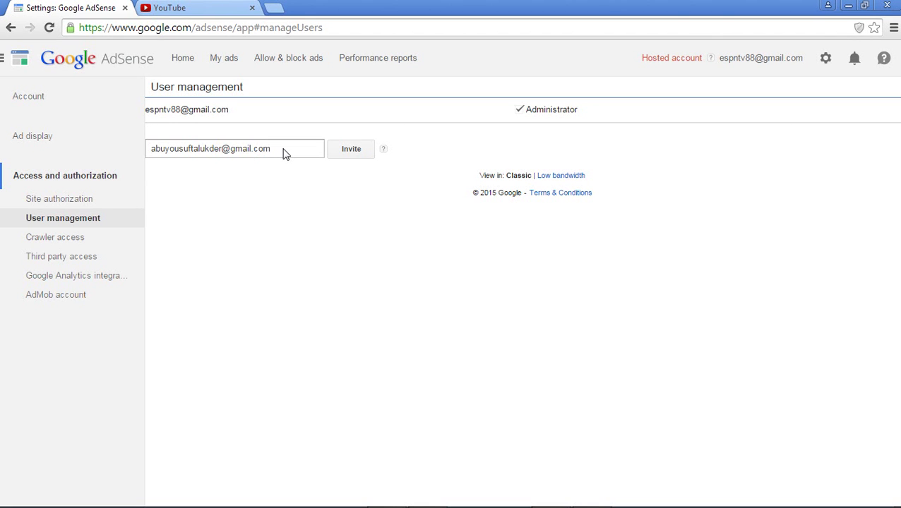
Step: Send the AdSense access invitation to the entered blog account e-mail address
left_click(351, 153)
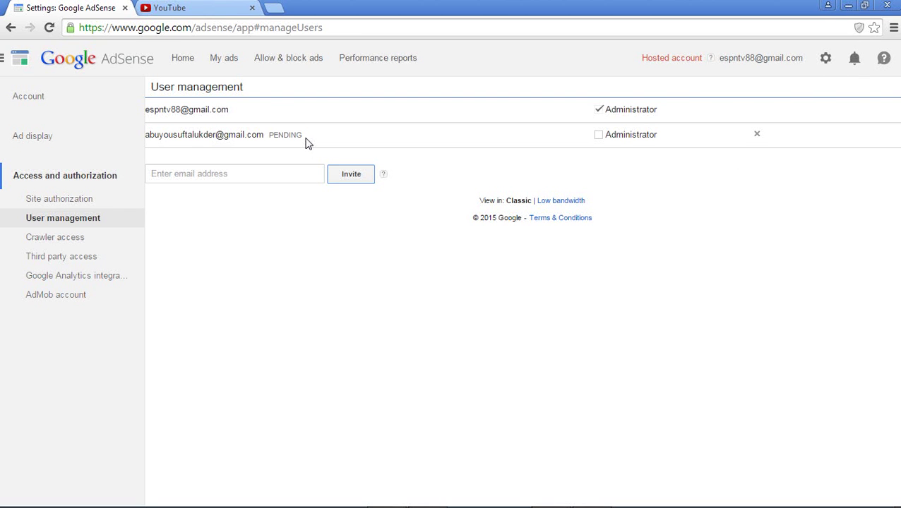
left_click_drag(307, 141, 275, 141)
left_click(230, 162)
Step: Switch to Firefox, open gmail.com in a new tab and place that tab before the Blogger tab
mouse_move(536, 503)
left_click(426, 493)
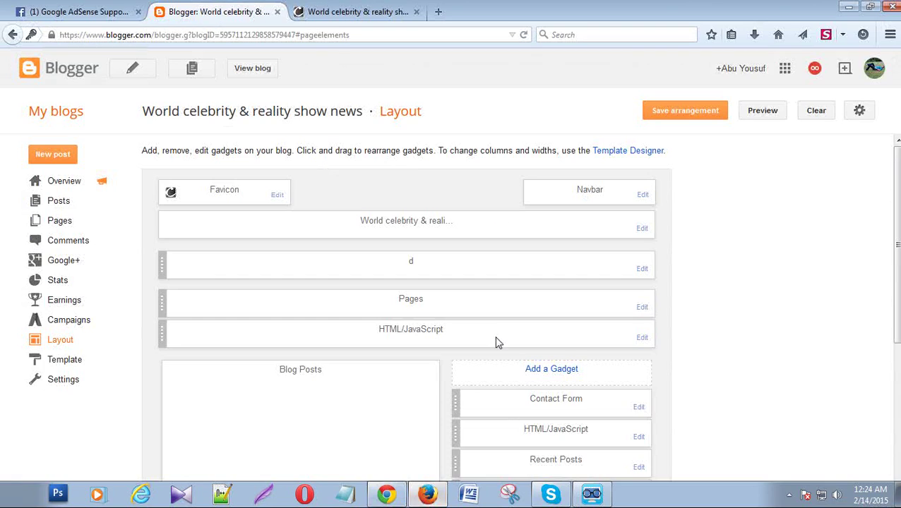
left_click(439, 12)
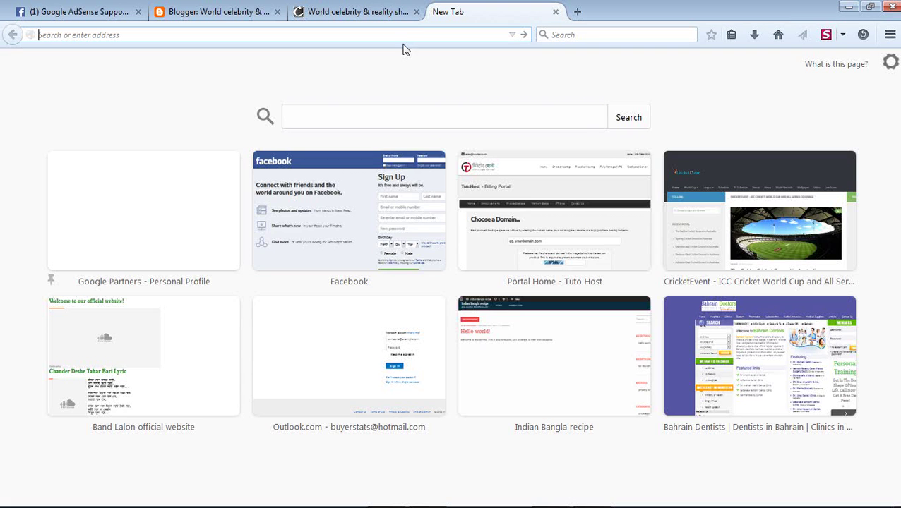
type("gmail.com/")
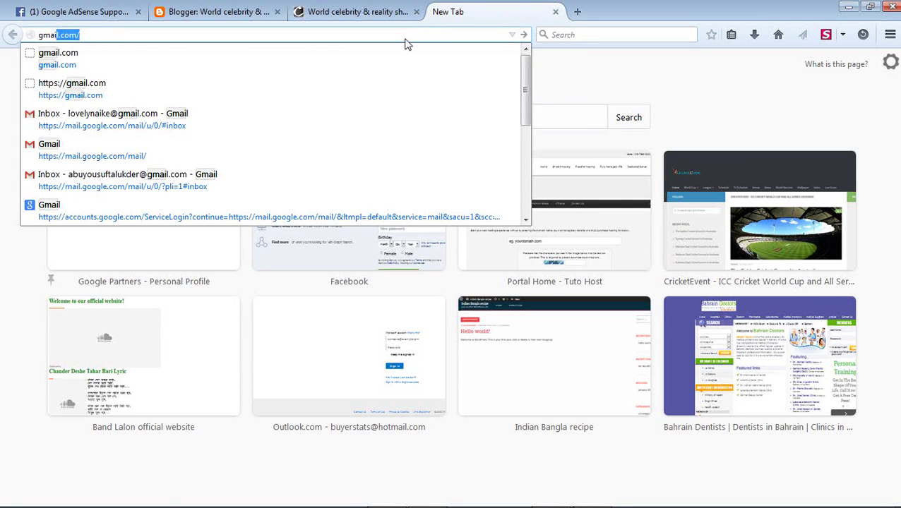
key("Return")
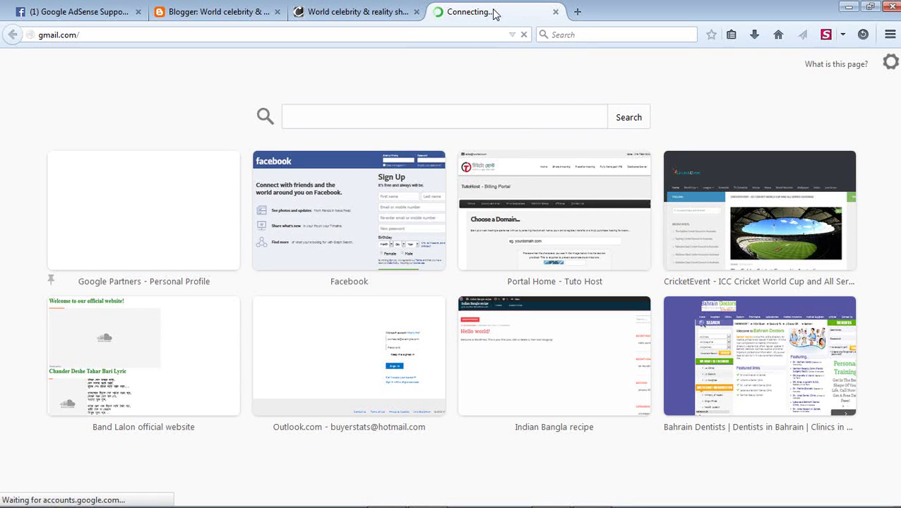
left_click_drag(494, 11, 243, 14)
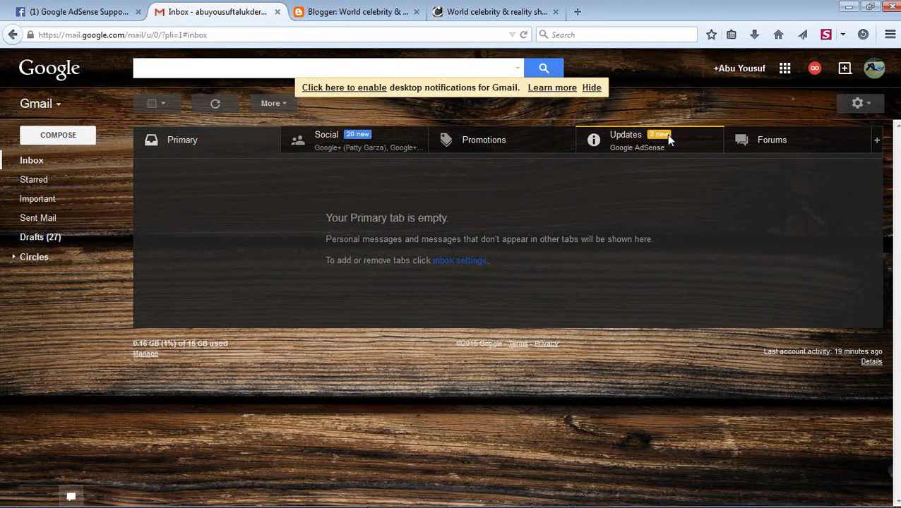
Step: Open the "You've been invited to access an AdSense account" message among the inbox updates and follow its acceptance link
left_click(670, 139)
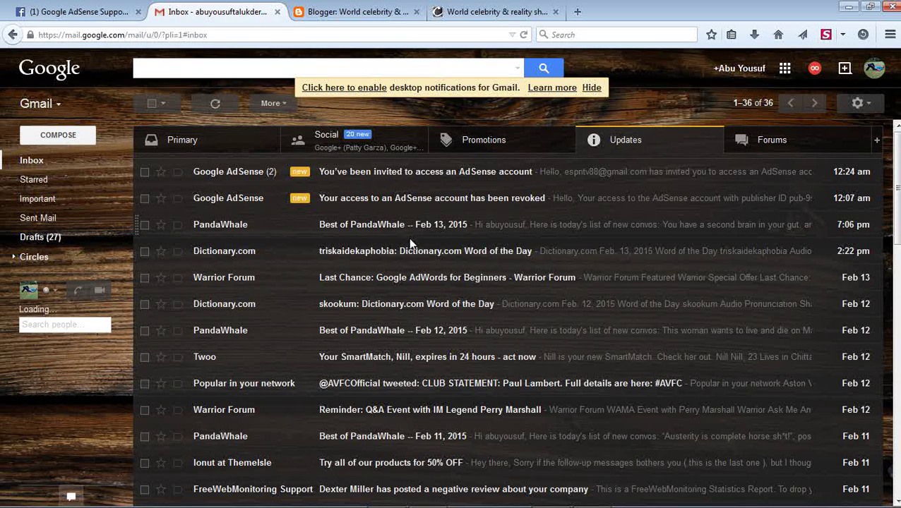
left_click(406, 173)
scroll(478, 233, "down", 3)
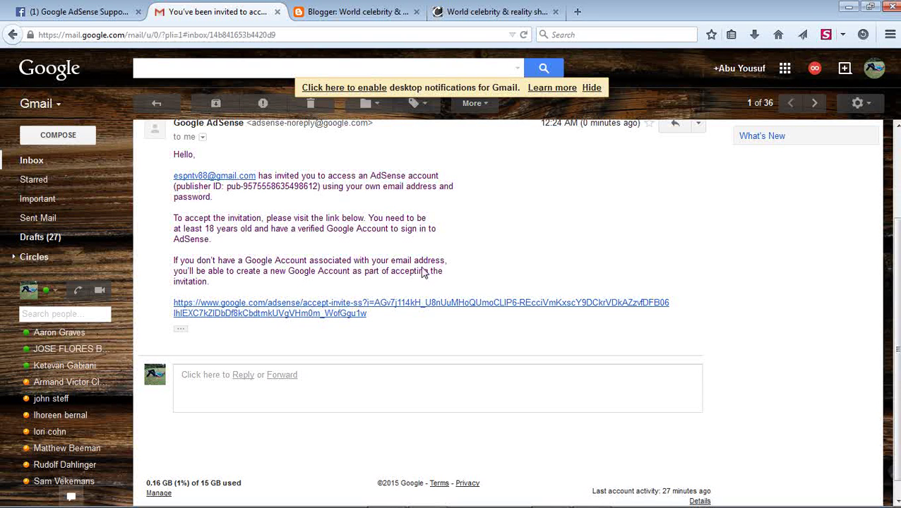
left_click(290, 314)
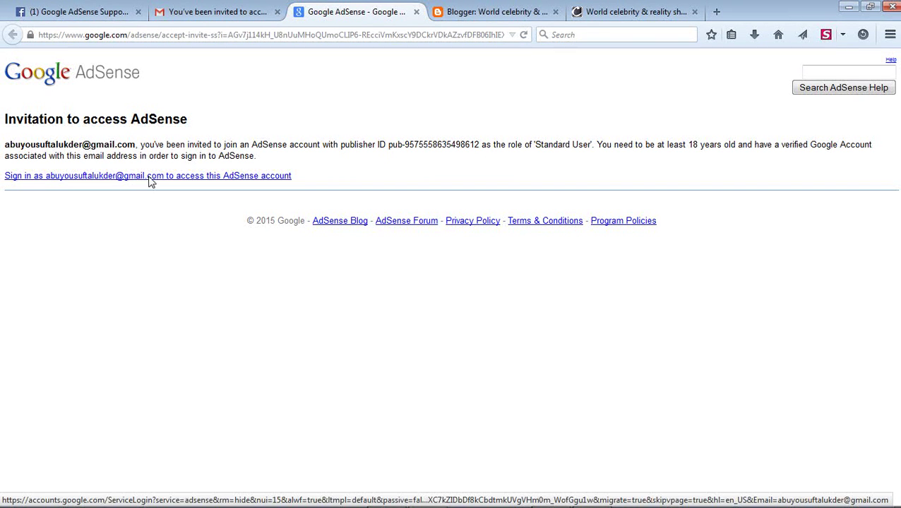
Step: Accept the AdSense invitation by signing in as the blog account, pasting the account password copied from the Skype chat
left_click(231, 176)
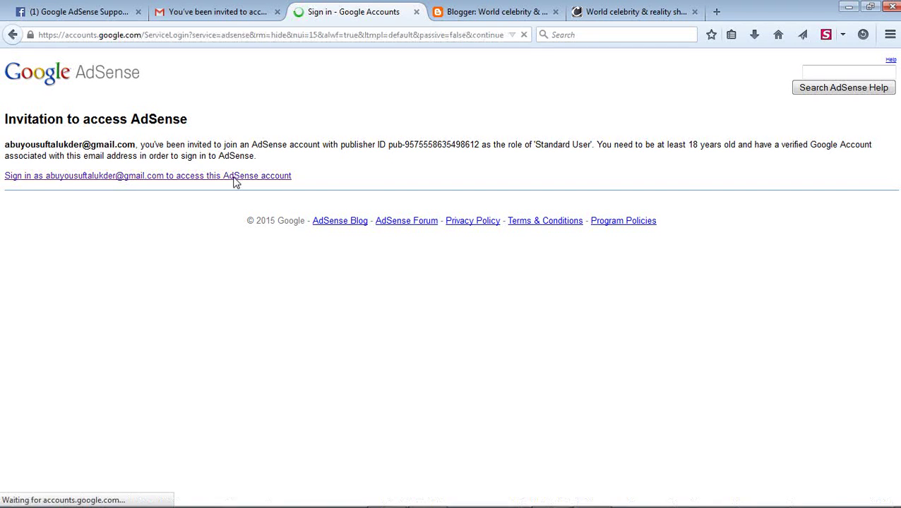
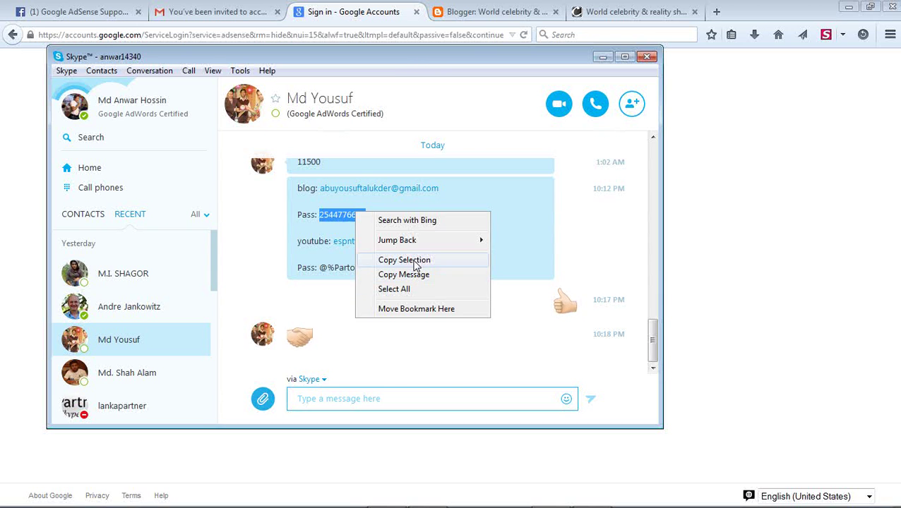
left_click(413, 260)
left_click(669, 281)
left_click(465, 283)
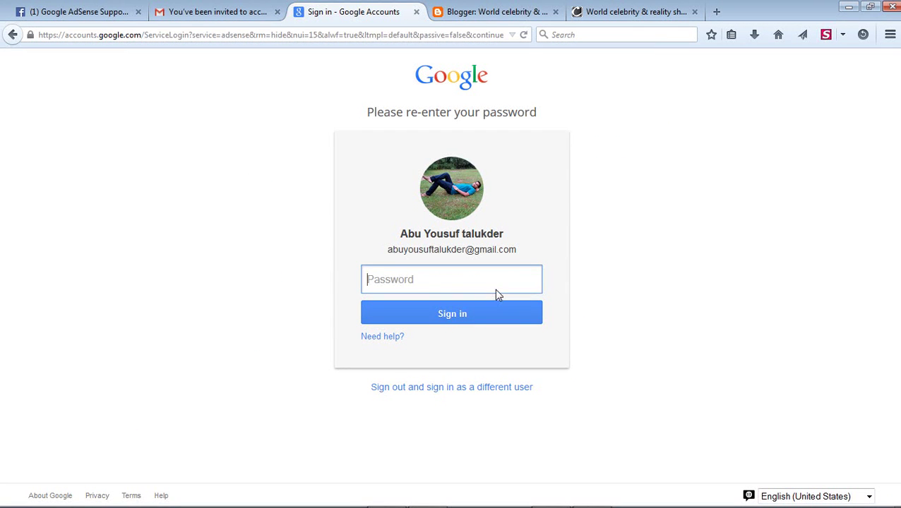
key("ctrl+v")
left_click(473, 310)
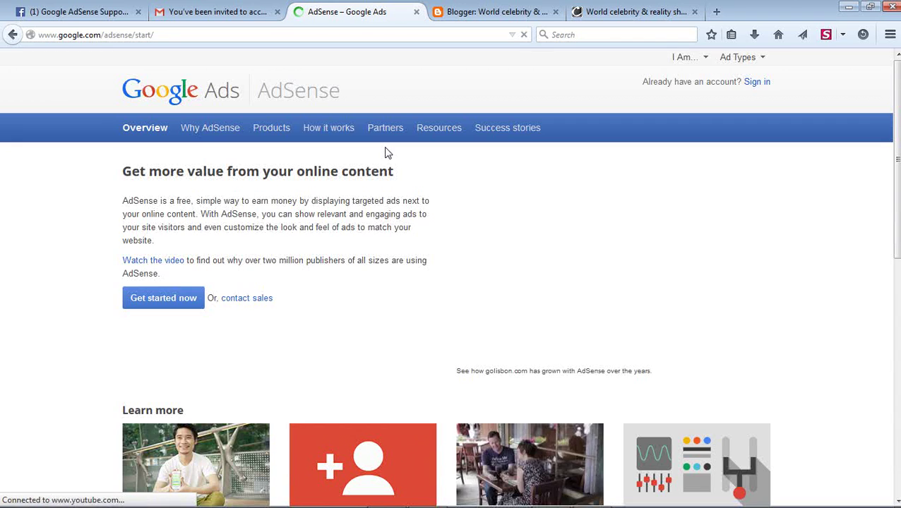
Step: Sign in to AdSense again with the blog account's password and save the preselected e-mail preferences
left_click(760, 85)
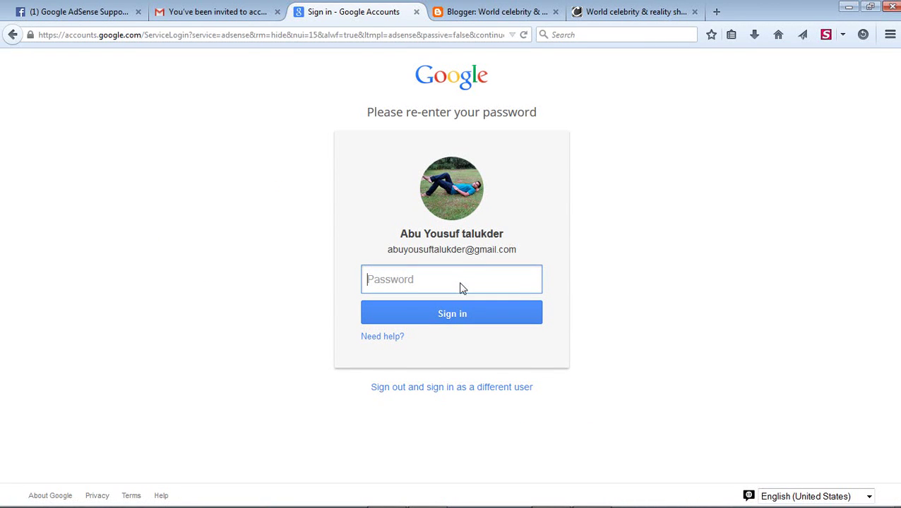
type("**********")
left_click(458, 315)
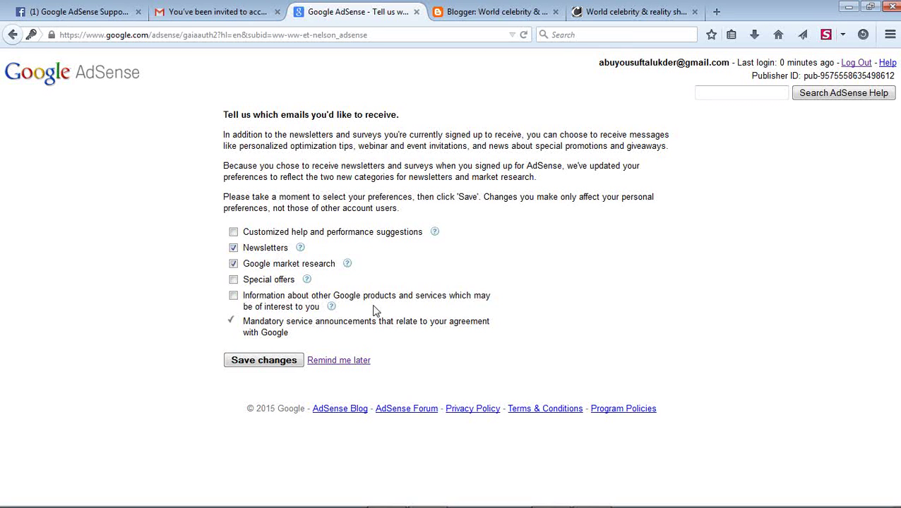
left_click(259, 363)
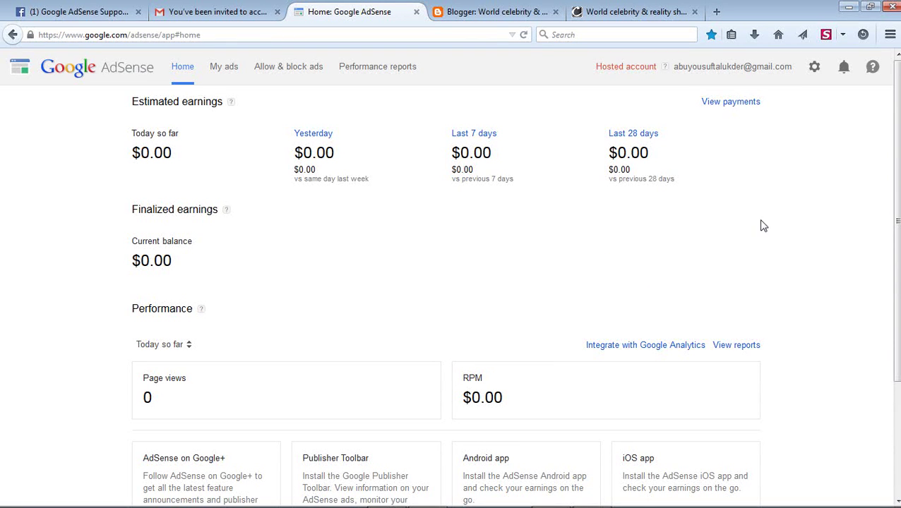
Step: Open the blog account's AdSense settings and look through the Access and authorization section
left_click(814, 66)
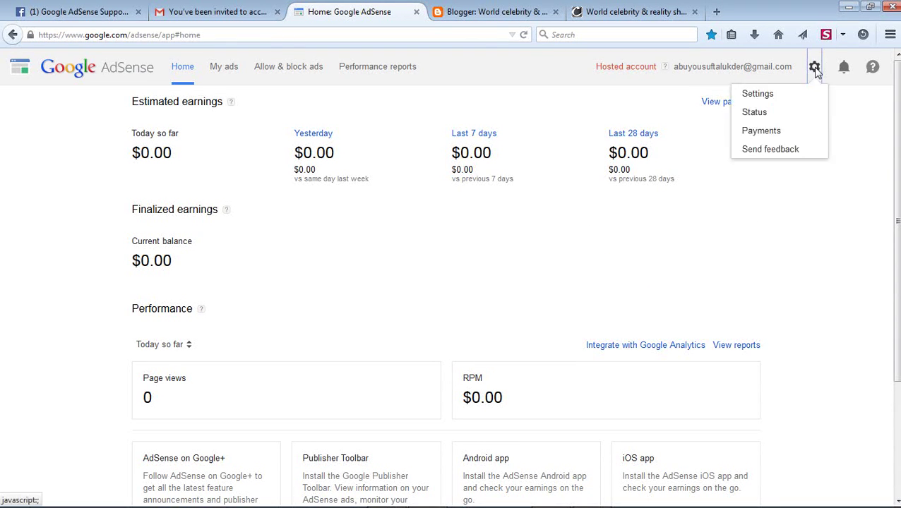
left_click(847, 124)
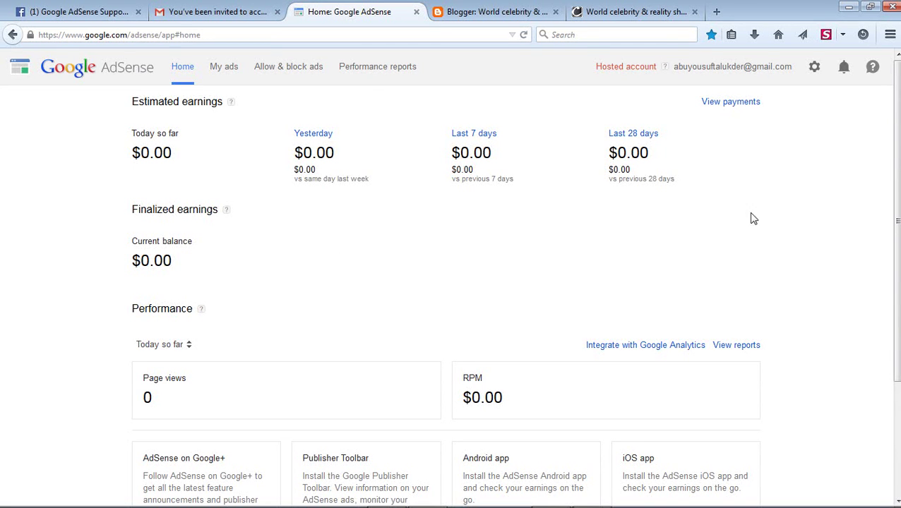
left_click(815, 71)
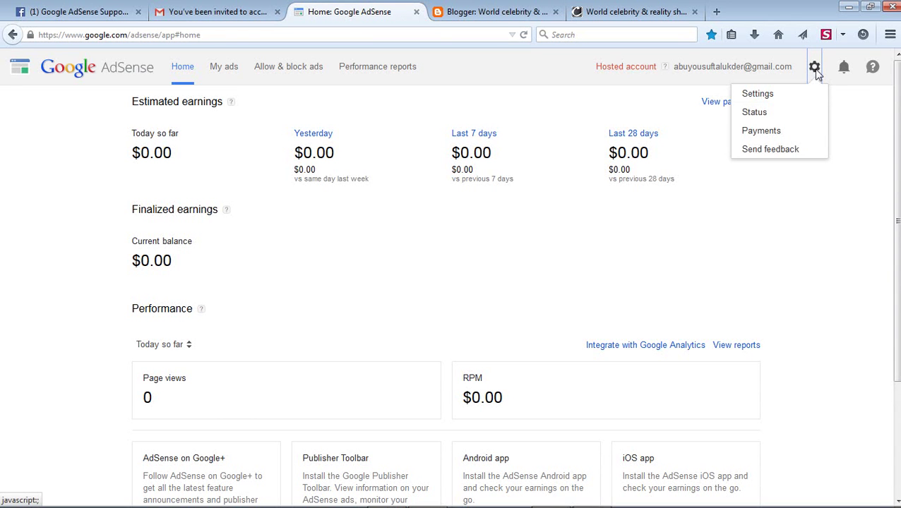
left_click(750, 92)
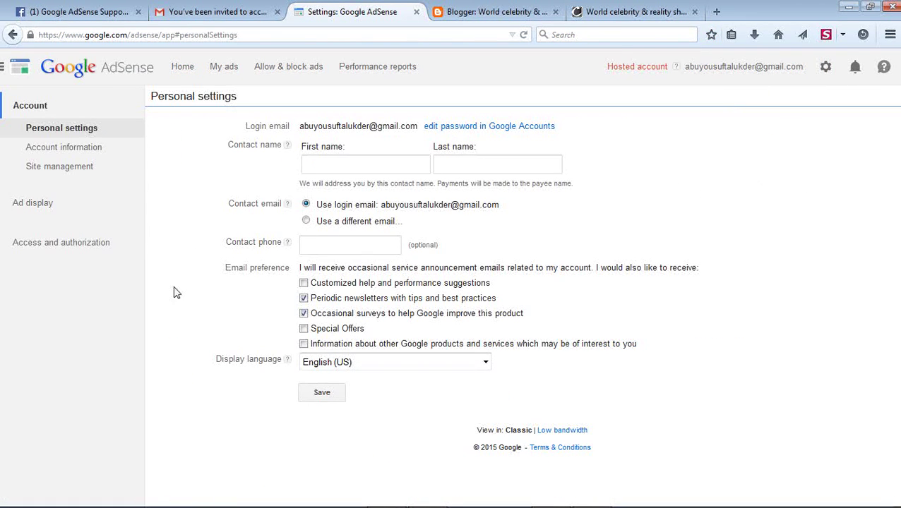
left_click(825, 66)
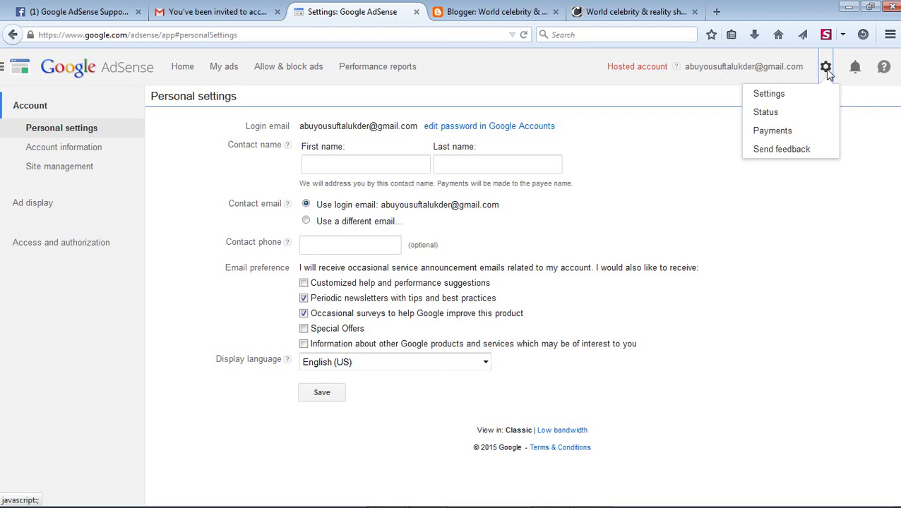
left_click(785, 96)
left_click(825, 66)
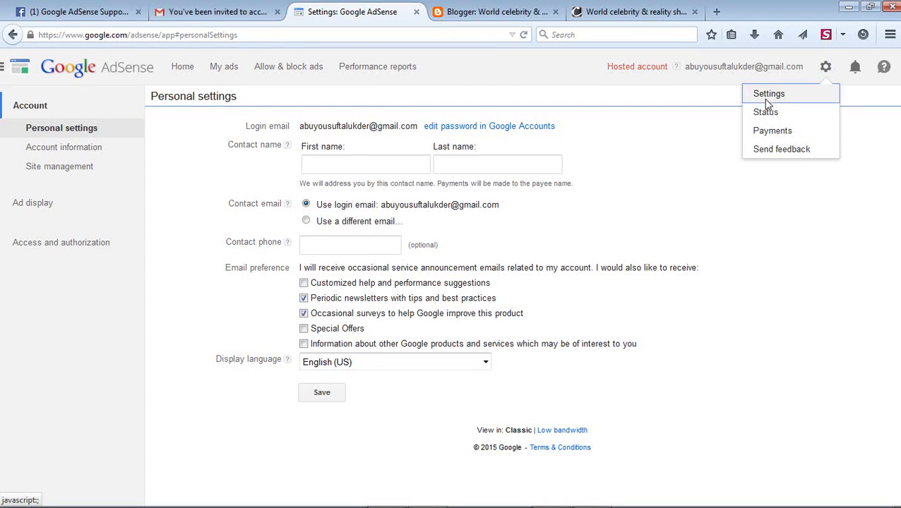
left_click(765, 93)
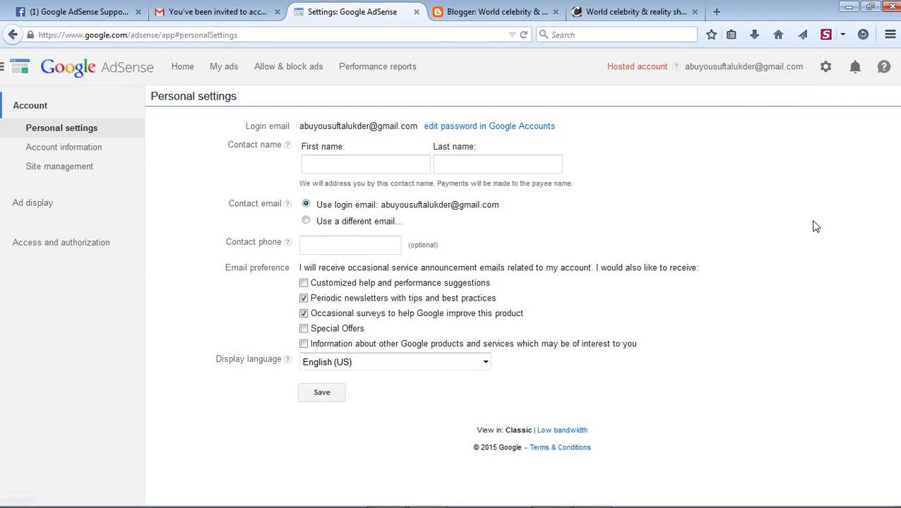
left_click(65, 248)
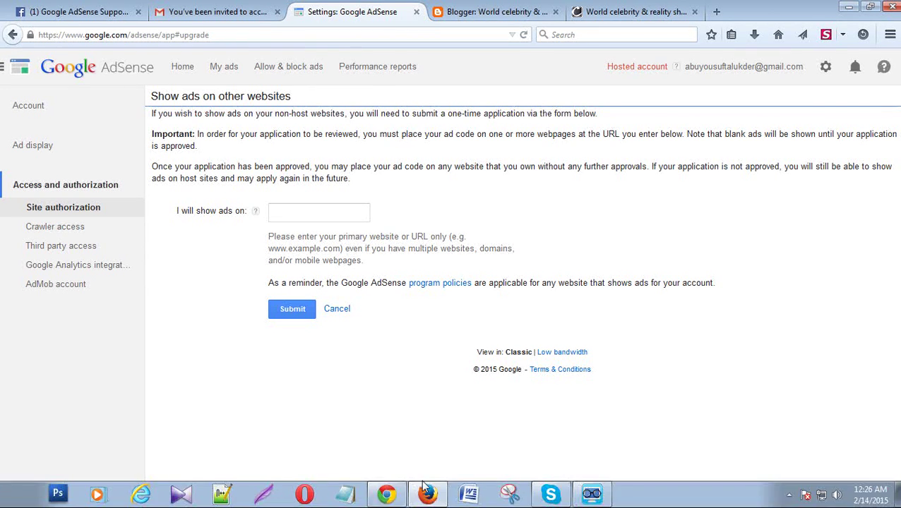
Step: Switch to Chrome and reload the User management page to check the invited account's status
left_click(395, 493)
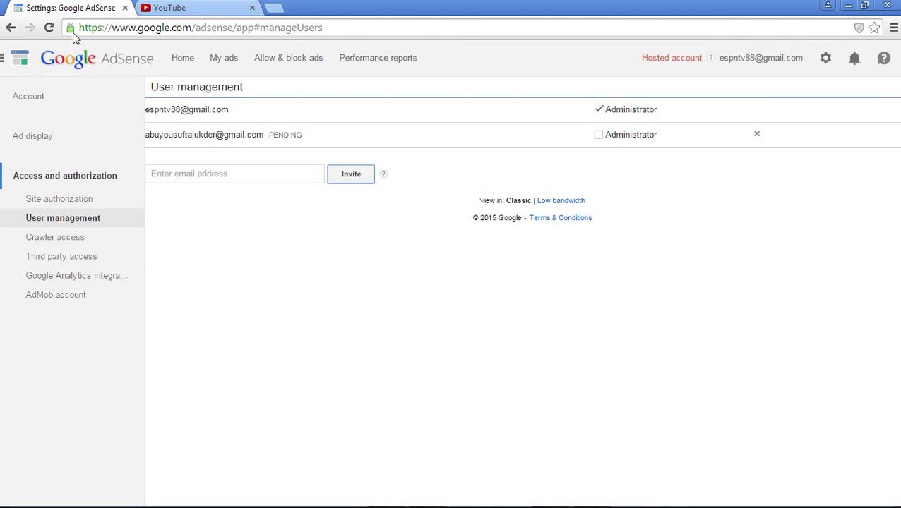
left_click(49, 28)
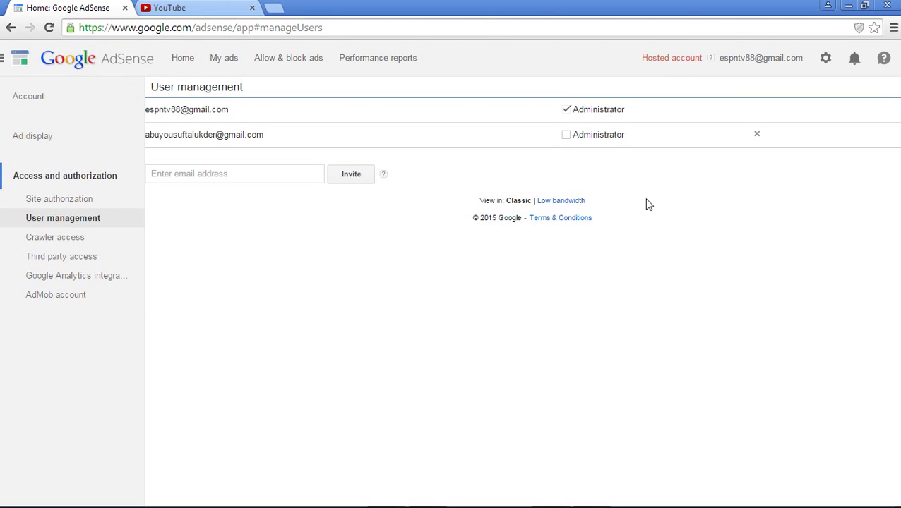
left_click_drag(237, 117, 157, 120)
left_click(155, 120)
Step: Go to the AdSense home page and reopen User management through the Access and authorization settings
left_click(825, 61)
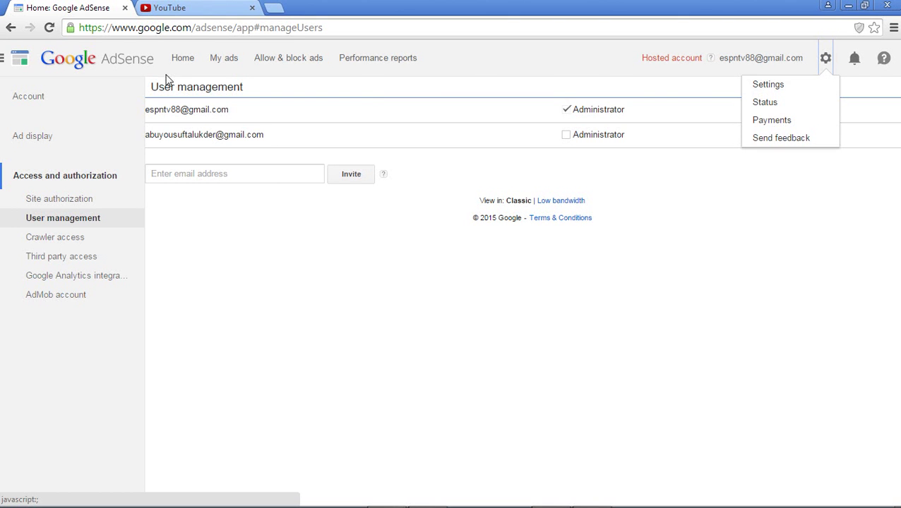
left_click(182, 60)
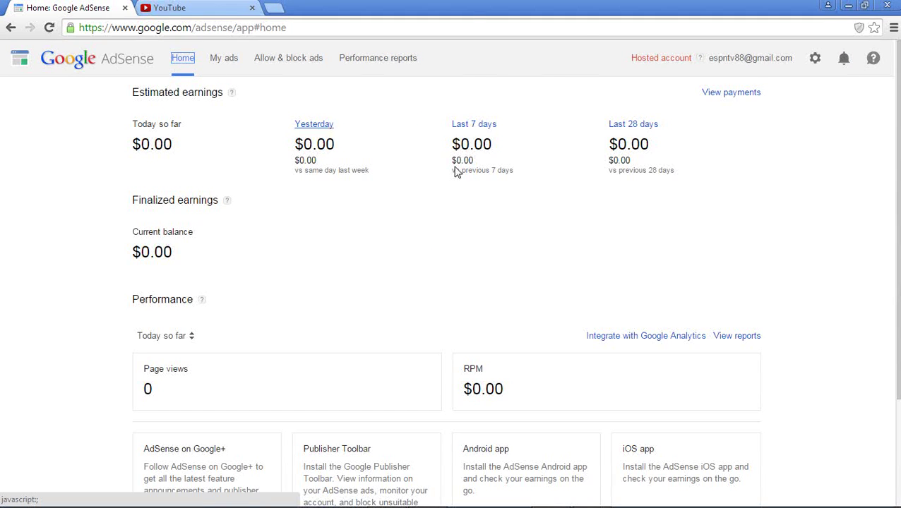
left_click(814, 58)
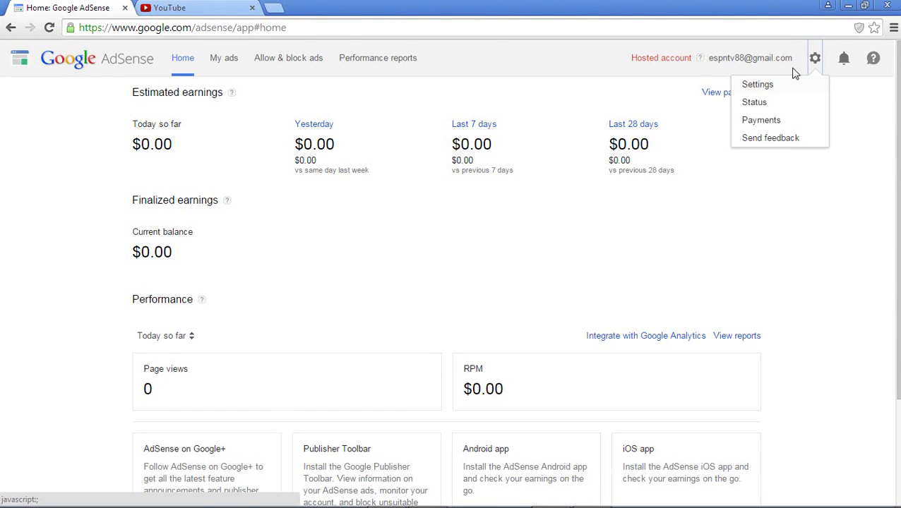
left_click(763, 86)
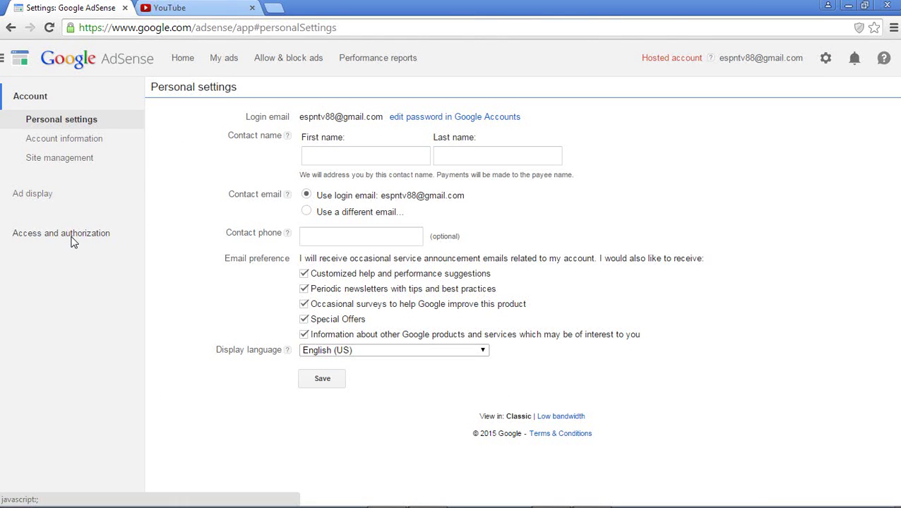
left_click(80, 238)
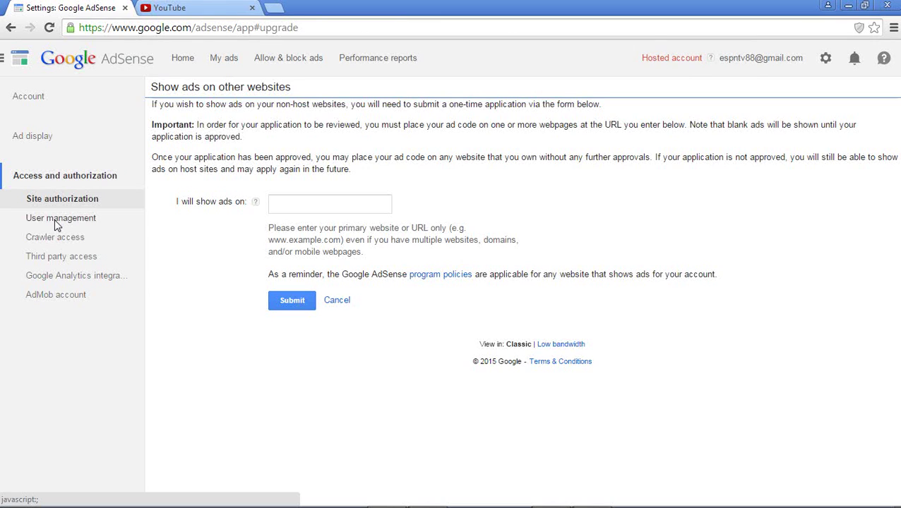
left_click(56, 219)
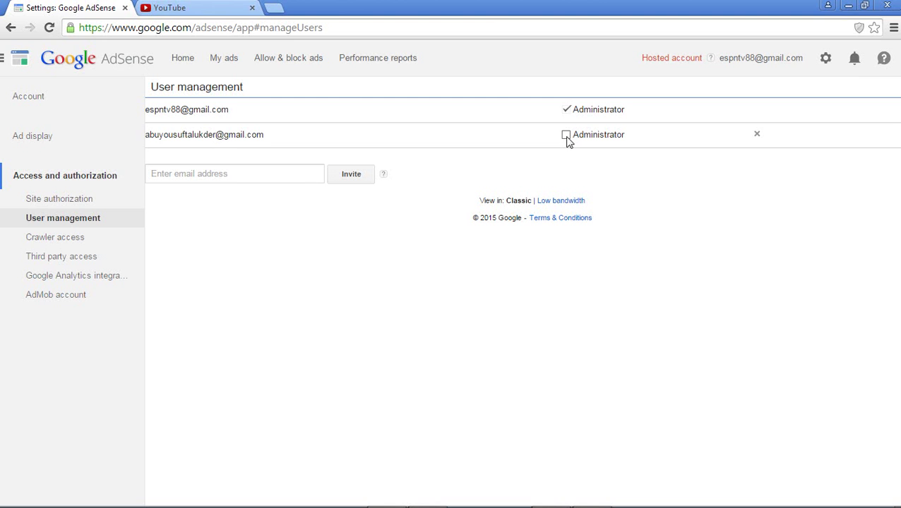
Step: Grant the invited blog account Administrator rights in AdSense User management
left_click_drag(145, 134, 275, 139)
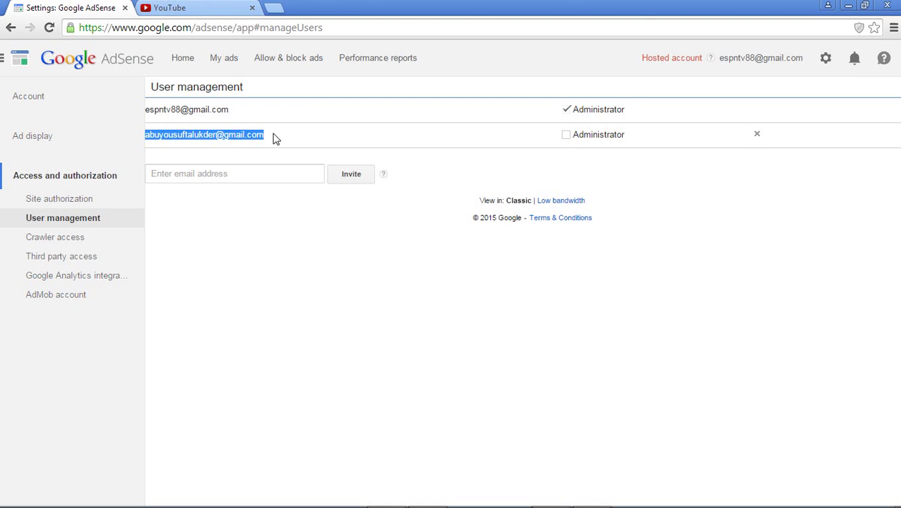
left_click(625, 185)
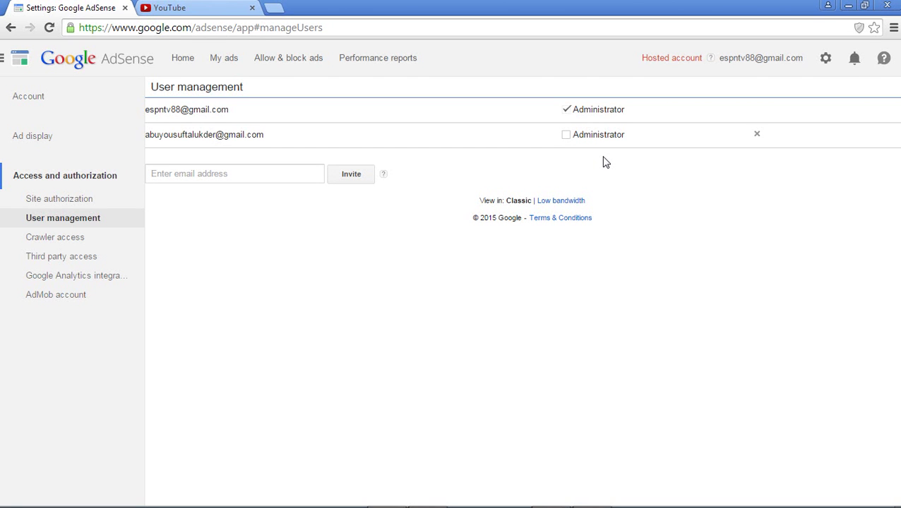
left_click_drag(270, 141, 147, 142)
left_click(148, 142)
left_click(149, 143)
left_click(566, 135)
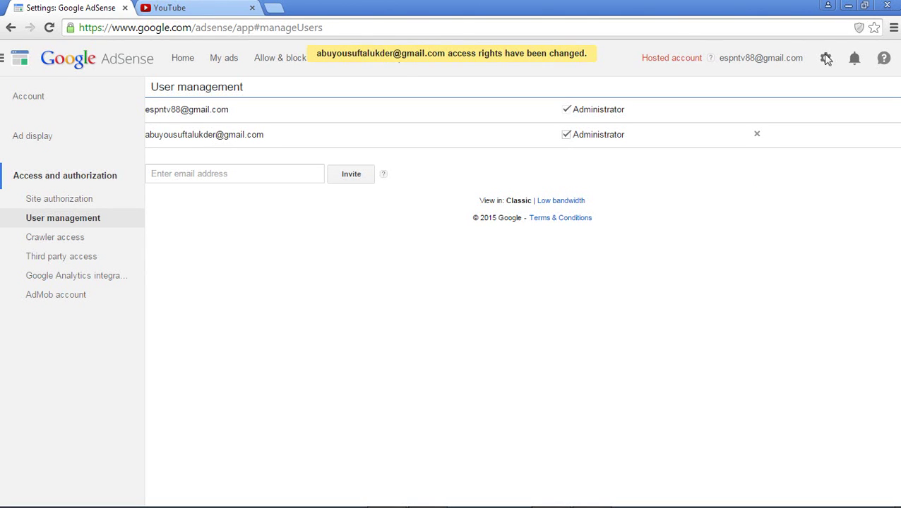
Step: Switch back to Firefox, reload the blog account's AdSense Access and authorization settings, and open User management
left_click(847, 10)
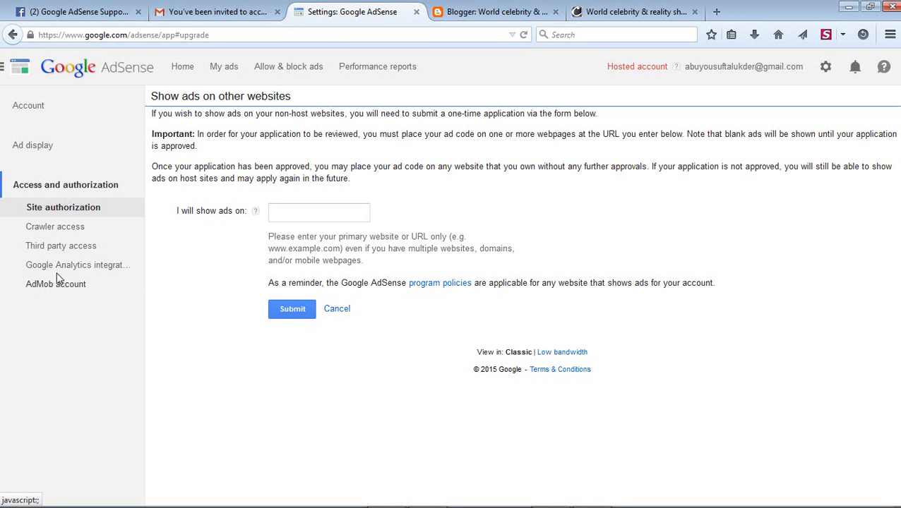
left_click(826, 68)
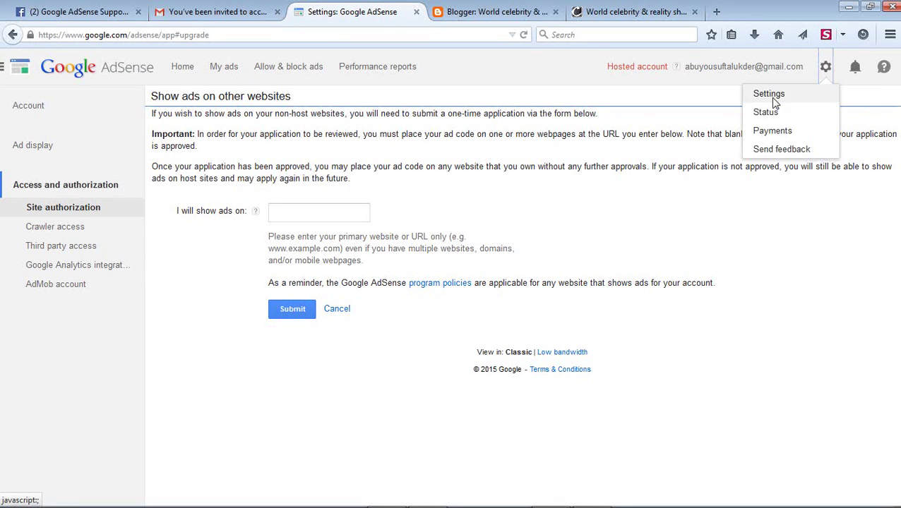
left_click(773, 93)
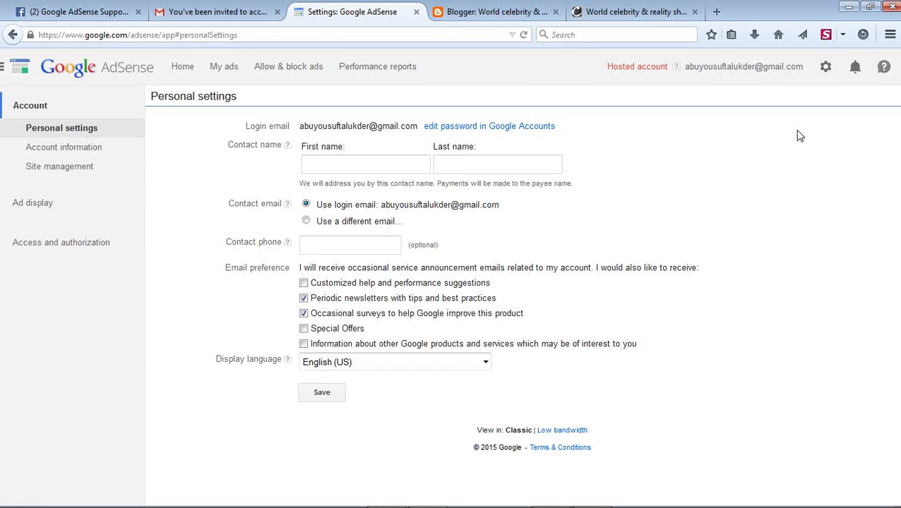
left_click(59, 243)
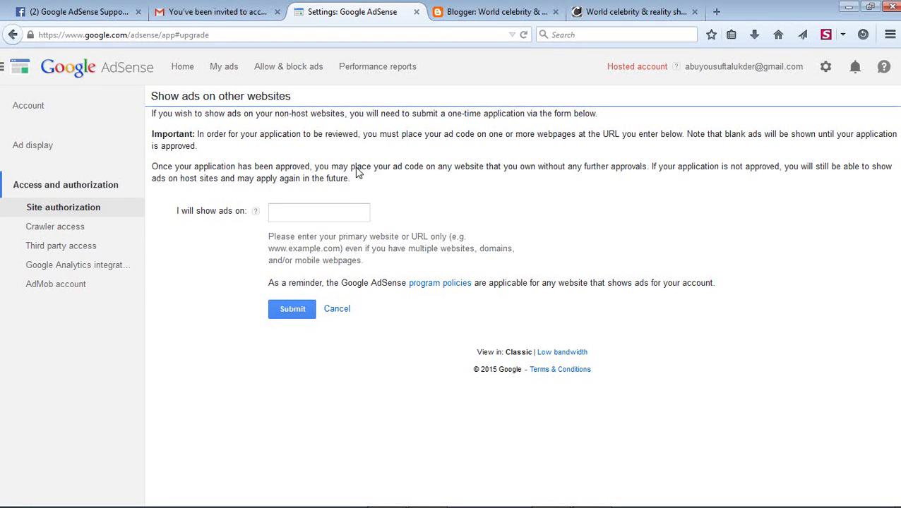
left_click(523, 35)
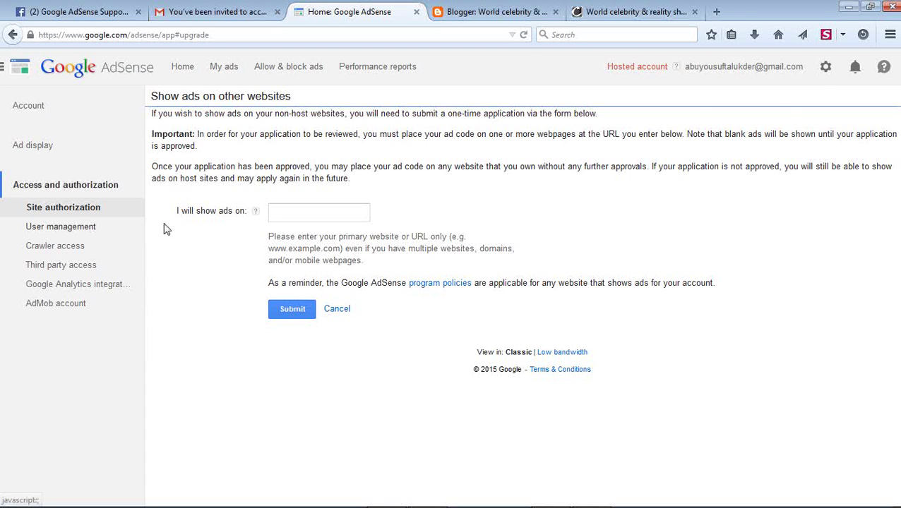
left_click(56, 231)
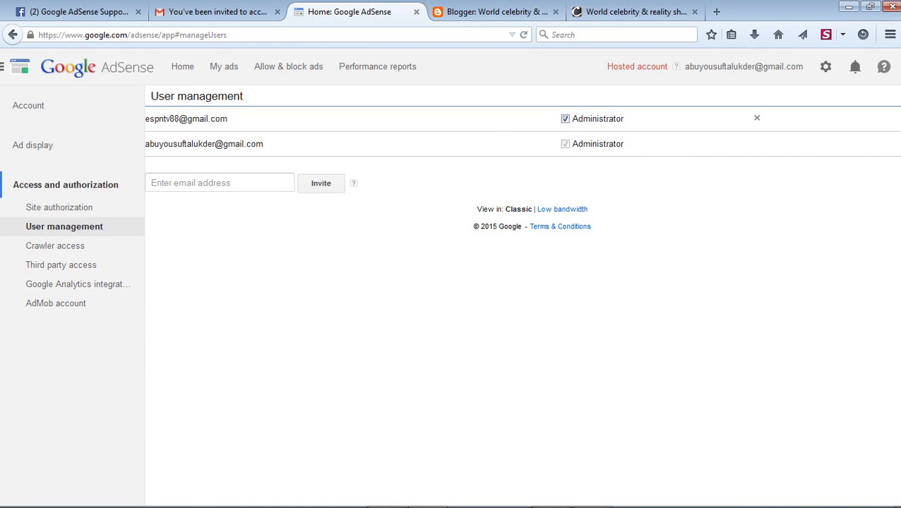
Step: Open the Third party access page within the AdSense Access and authorization settings
left_click(483, 13)
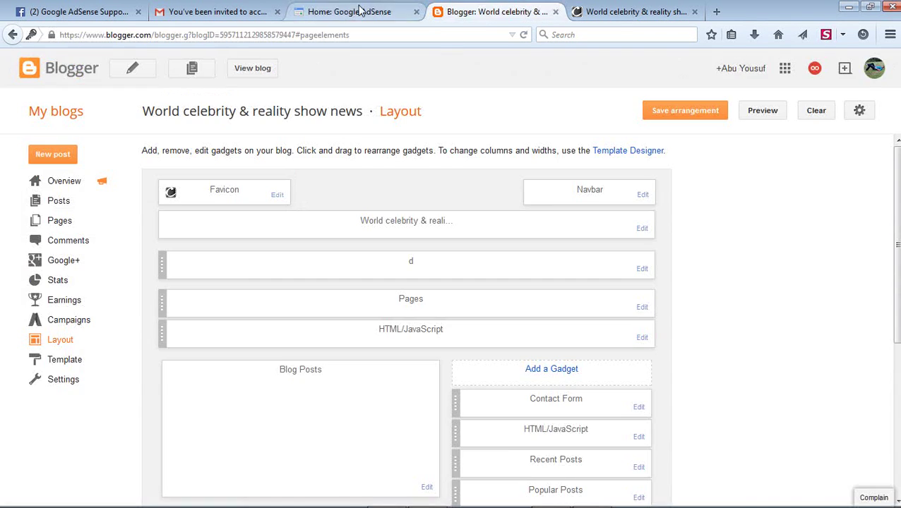
left_click(359, 24)
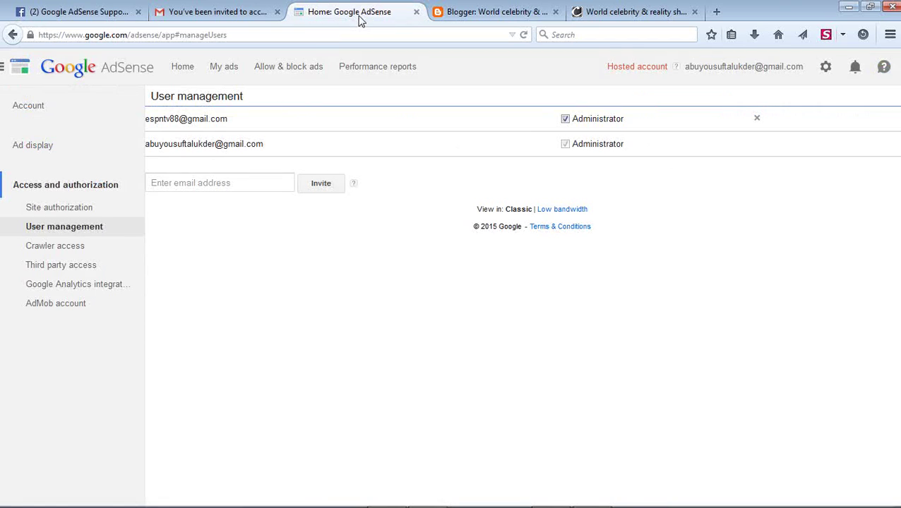
left_click(826, 67)
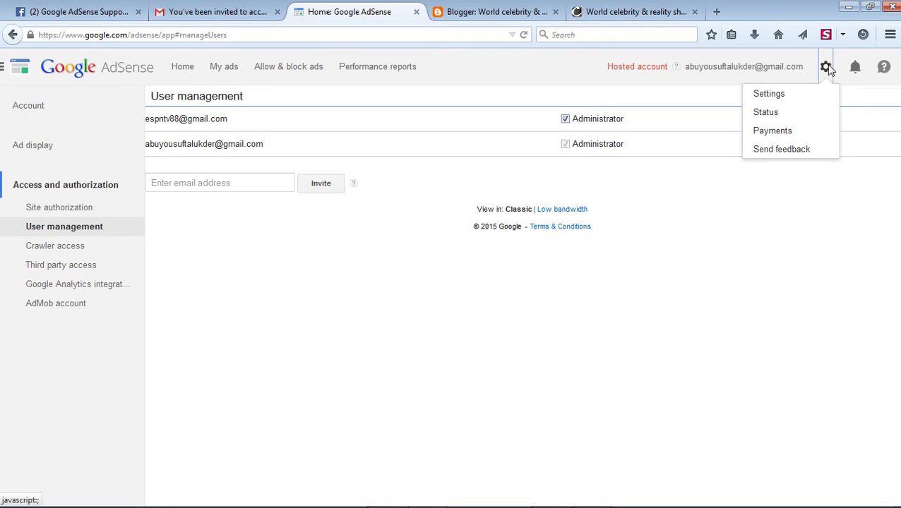
left_click(824, 68)
left_click(825, 68)
left_click(769, 94)
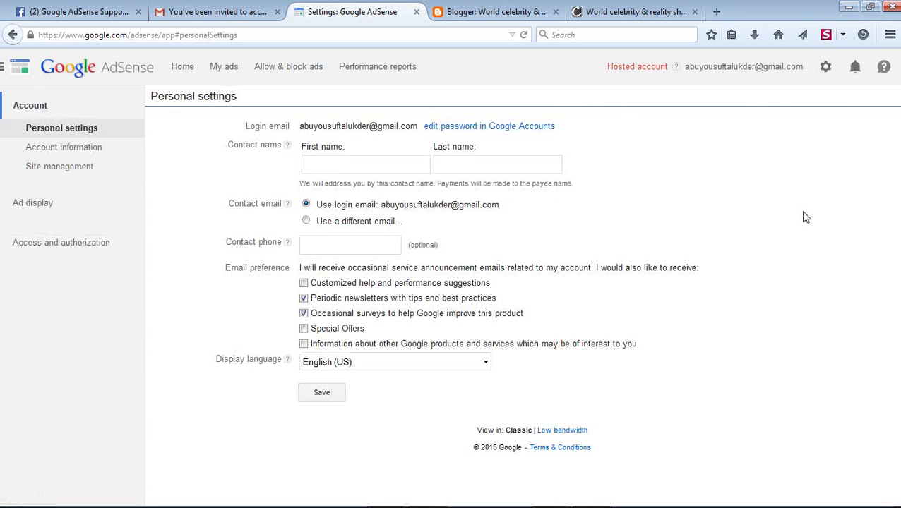
left_click(70, 247)
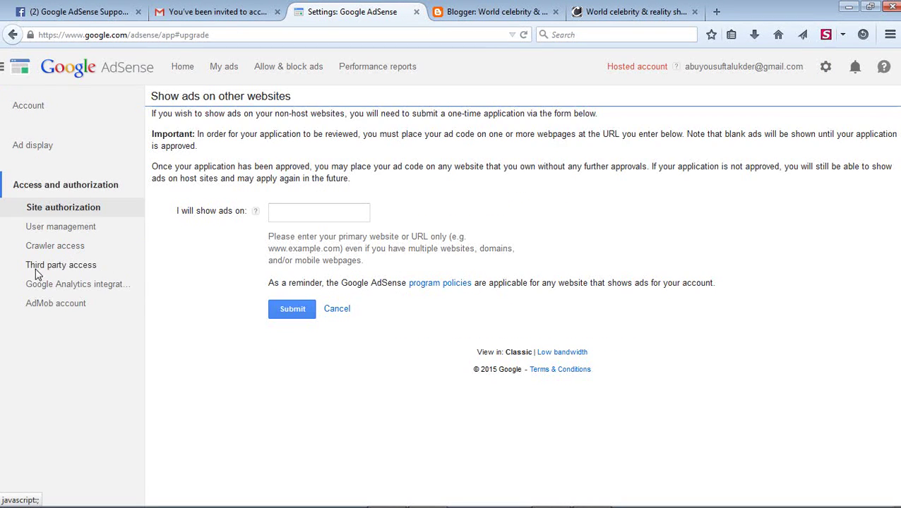
left_click(73, 271)
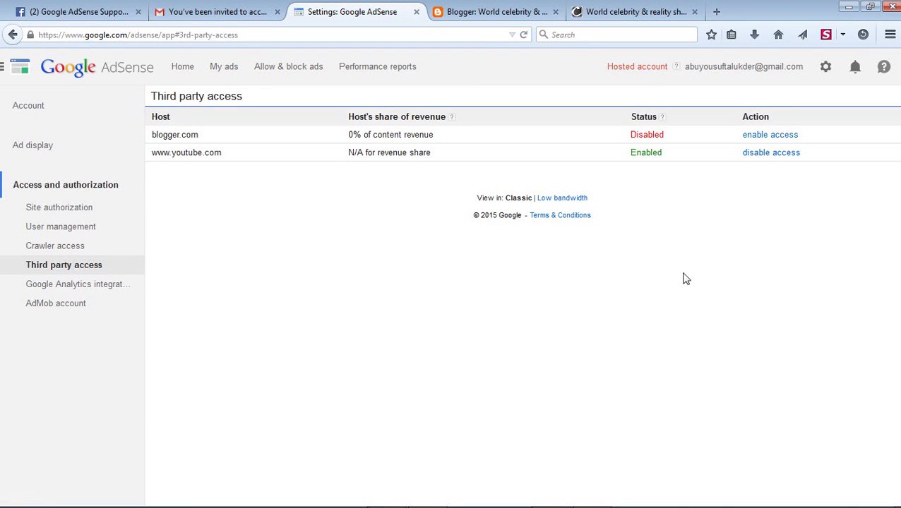
left_click_drag(150, 140, 818, 137)
left_click(790, 166)
left_click_drag(235, 156, 837, 154)
left_click(153, 161)
left_click(832, 190)
mouse_move(154, 138)
left_mouse_down()
mouse_move(512, 147)
mouse_move(811, 136)
mouse_move(152, 145)
left_mouse_up()
left_click(266, 221)
left_click_drag(682, 142, 577, 143)
left_click(679, 147)
mouse_move(816, 135)
left_mouse_down()
mouse_move(395, 125)
mouse_move(140, 137)
mouse_move(327, 151)
mouse_move(488, 135)
mouse_move(814, 136)
left_mouse_up()
left_click(213, 181)
left_click(828, 140)
left_click(496, 12)
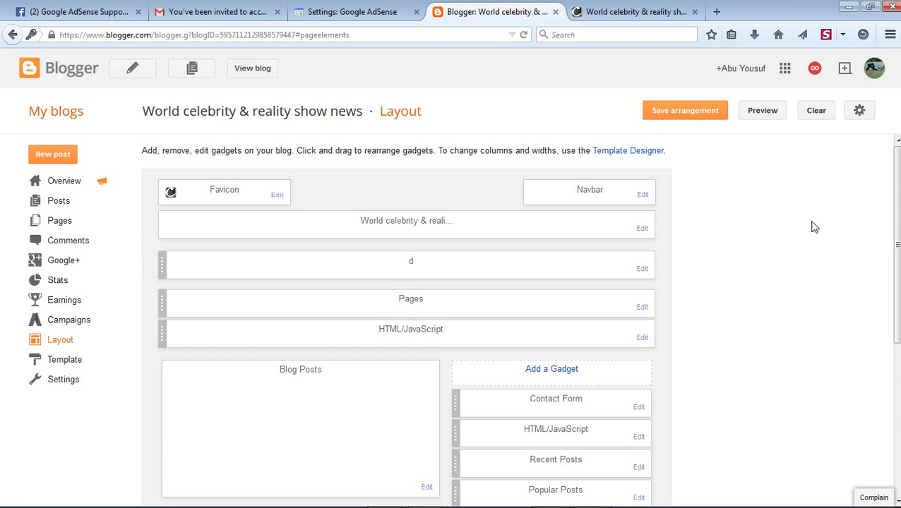
left_click(346, 11)
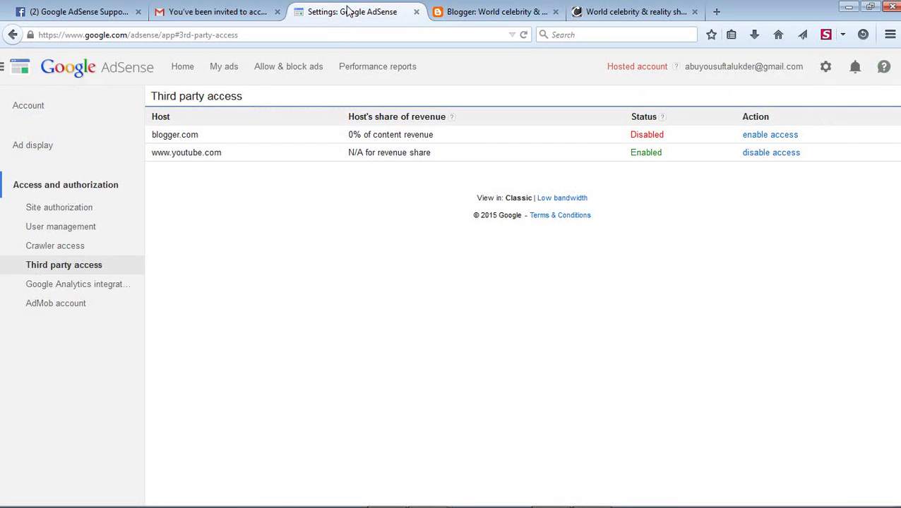
Step: Open the blog's Earnings page in Blogger and set ads to show in the sidebar and posts
left_click(485, 9)
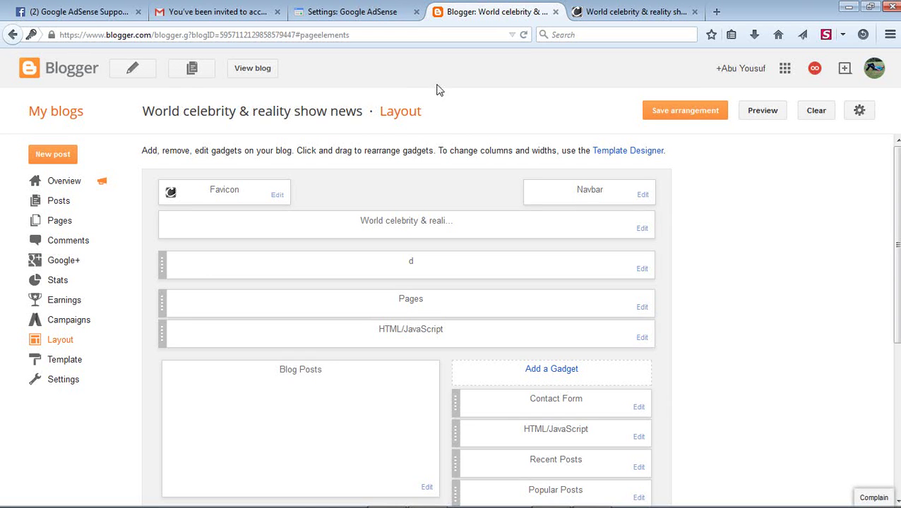
left_click(62, 300)
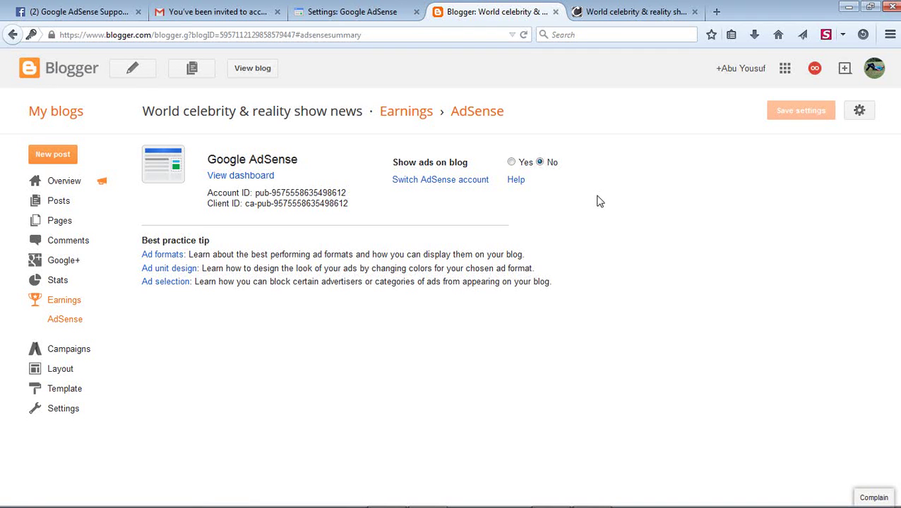
left_click(511, 163)
left_click(670, 197)
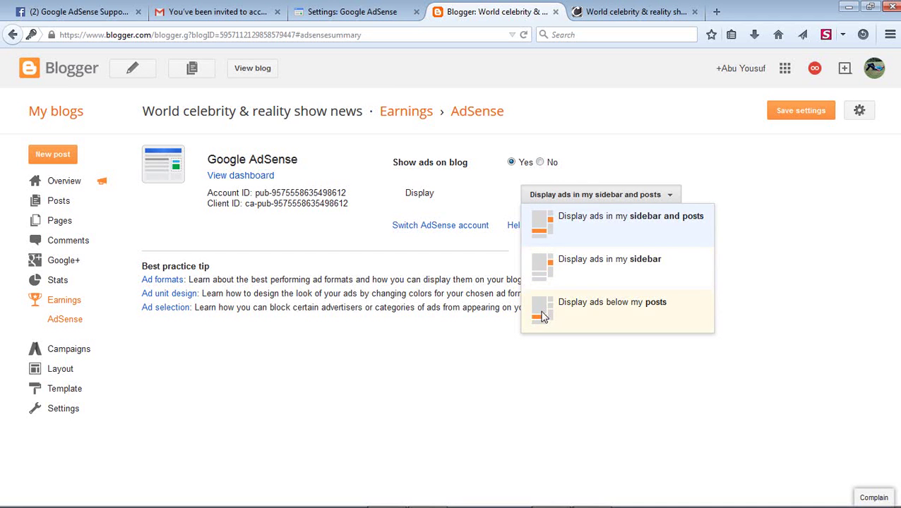
left_click(549, 226)
left_click(641, 197)
left_click(543, 238)
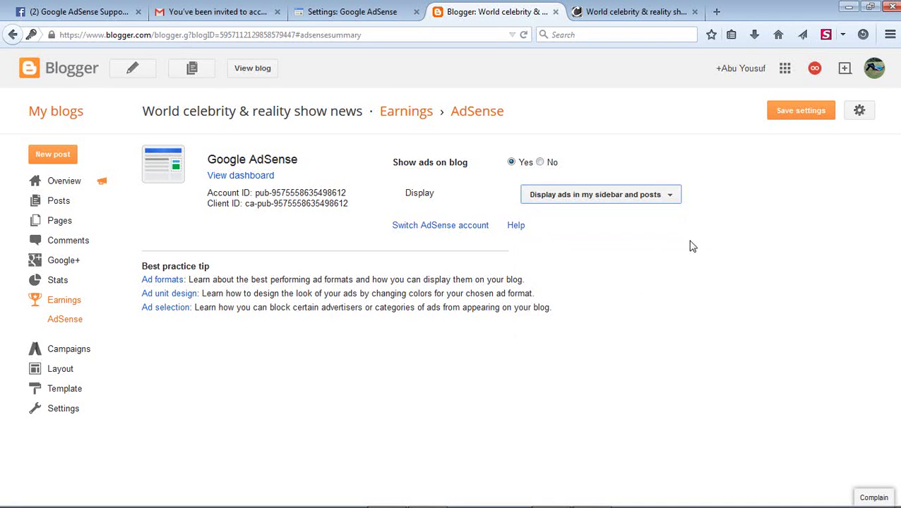
Step: Switch the blog's AdSense account using the signed-in Google Account and accept the association for celebritynreality.blogspot.com
left_click(432, 227)
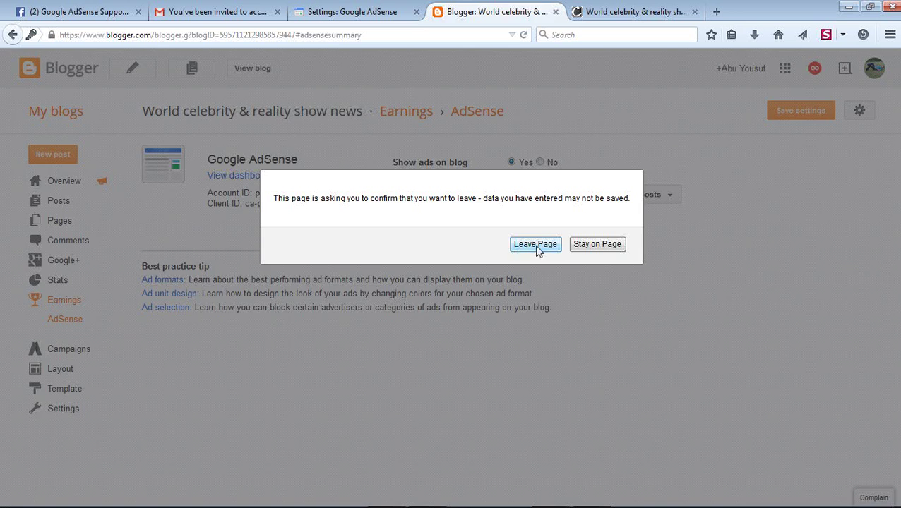
left_click(536, 243)
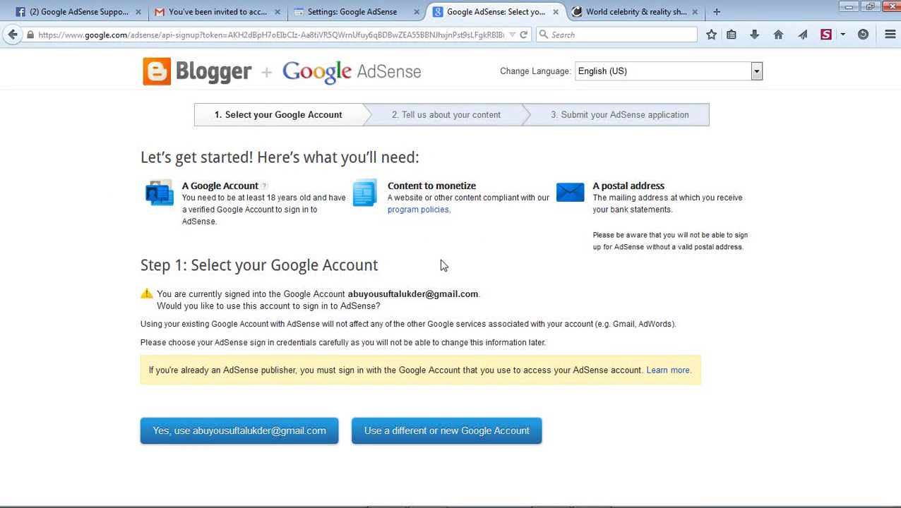
left_click(343, 14)
left_click(469, 12)
double_click(589, 371)
left_click(624, 391)
left_click(281, 432)
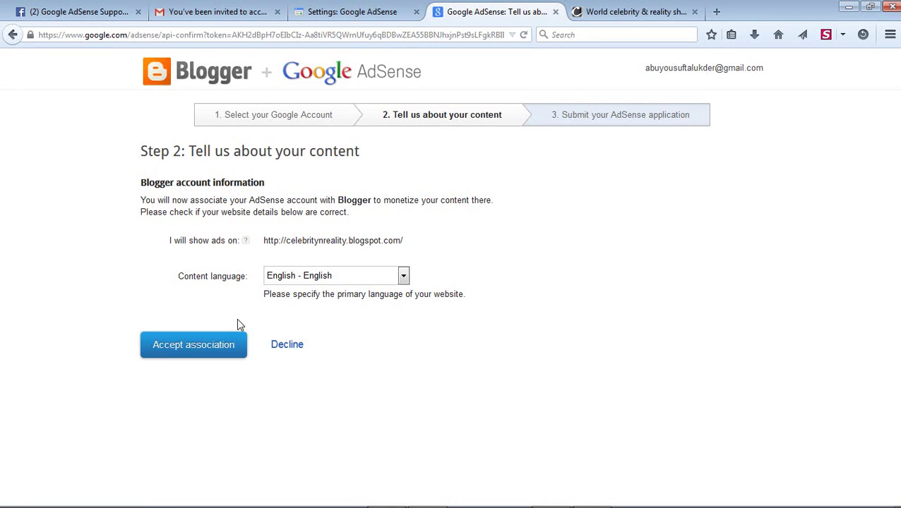
left_click(204, 346)
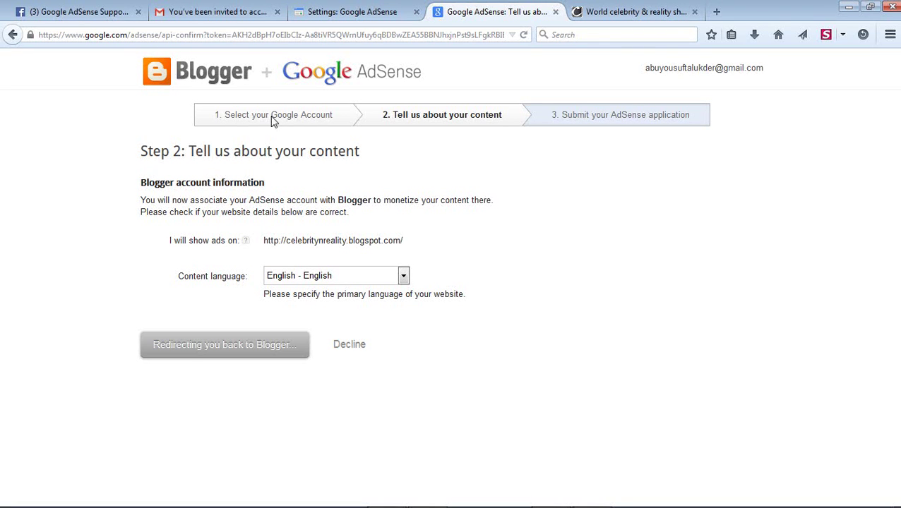
Step: Return to the Blogger dashboard and open Earnings for World celebrity & reality show news to check its ad display settings
left_click(420, 37)
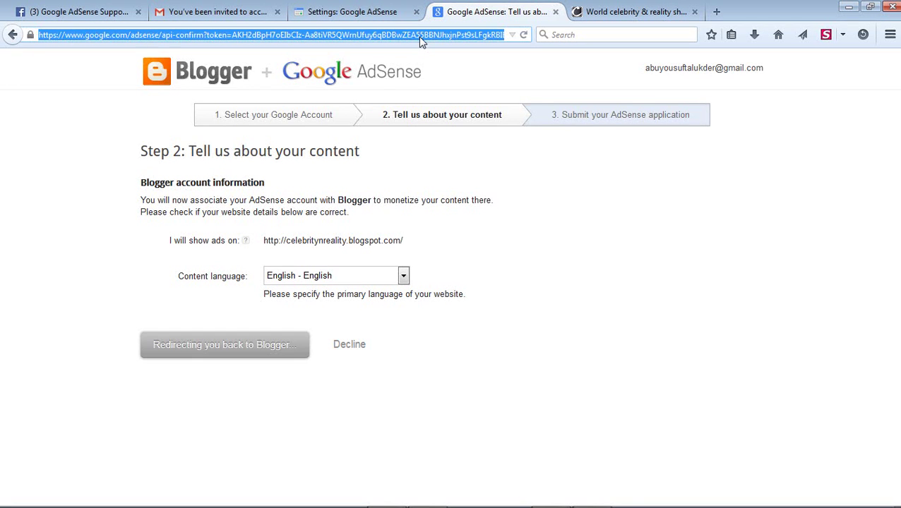
type("bl")
key("Return")
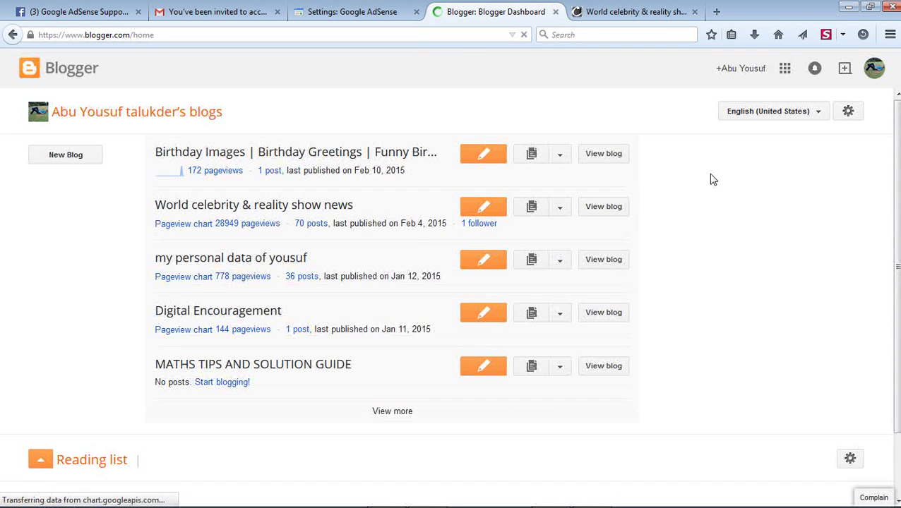
left_click(559, 207)
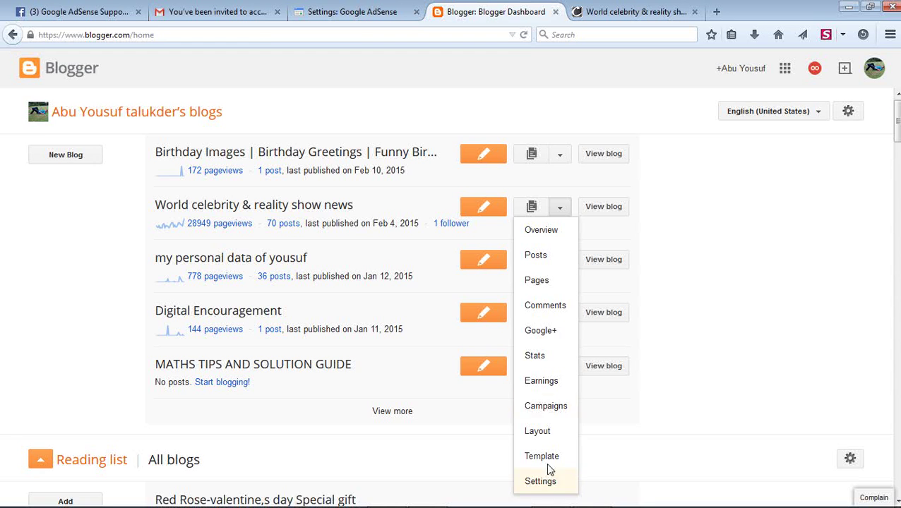
left_click(550, 381)
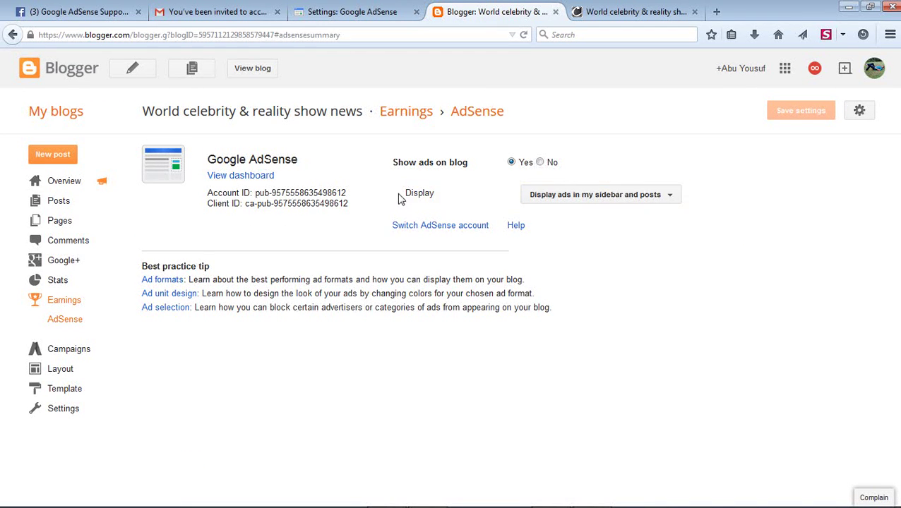
left_click_drag(400, 196, 446, 195)
left_click(492, 199)
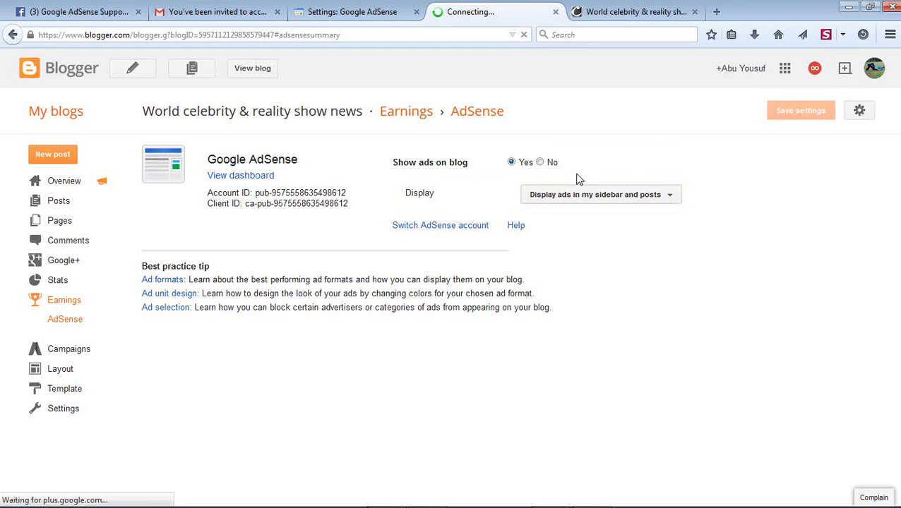
Step: Reload the World celebrity & reality show news blog and look through the whole page for ad placements
left_click(624, 13)
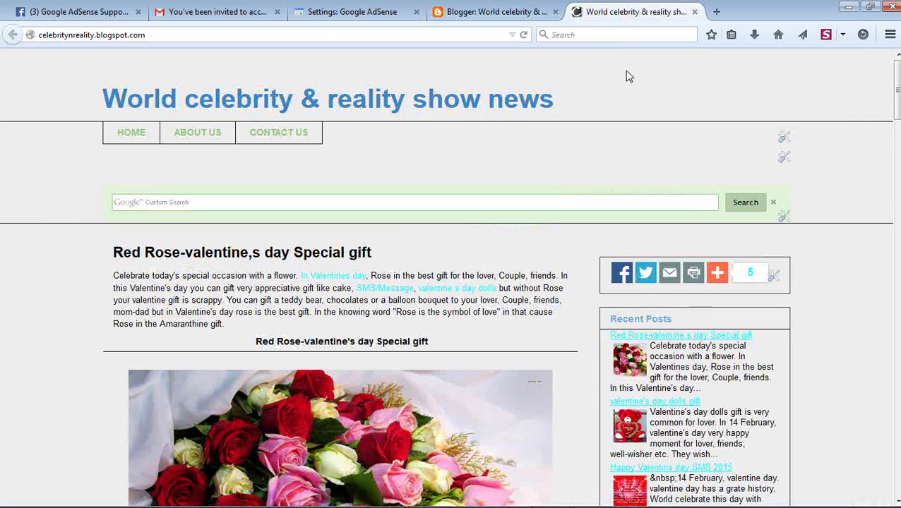
scroll(715, 274, "down", 5)
scroll(739, 209, "down", 10)
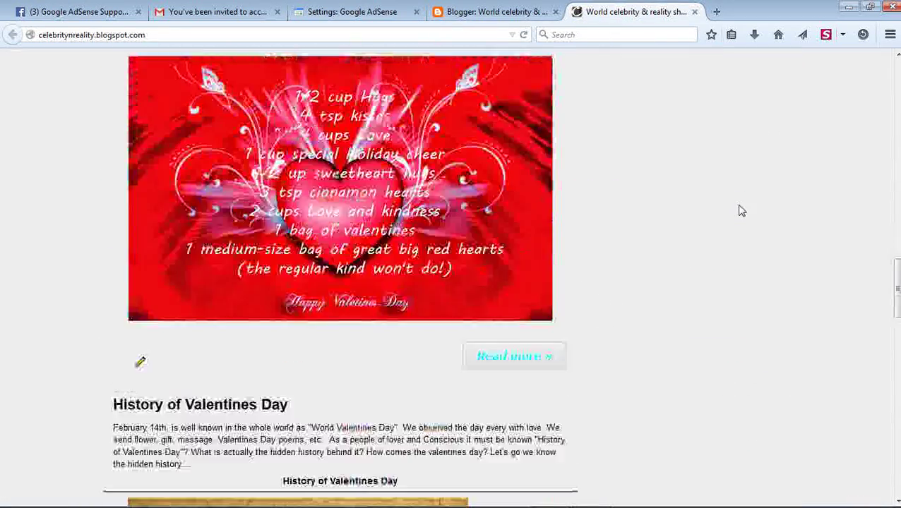
scroll(744, 217, "up", 20)
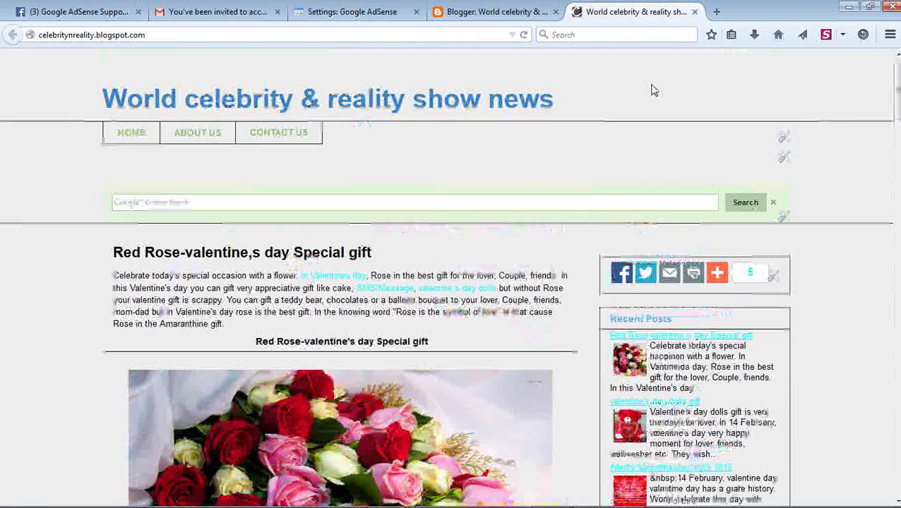
left_click(523, 34)
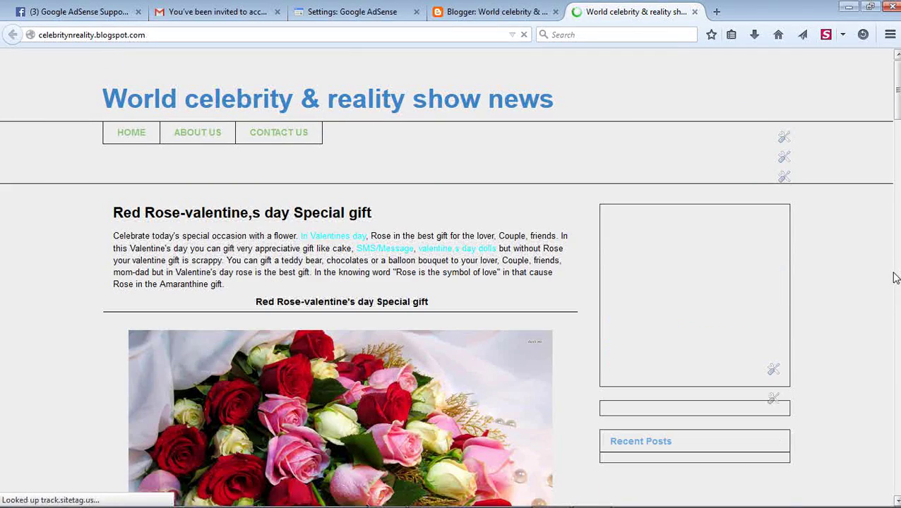
scroll(876, 283, "down", 2)
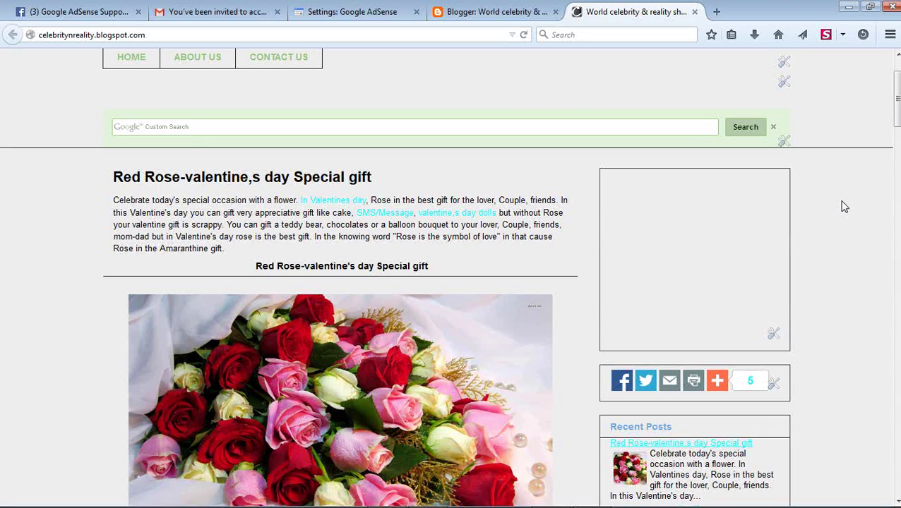
scroll(844, 206, "down", 15)
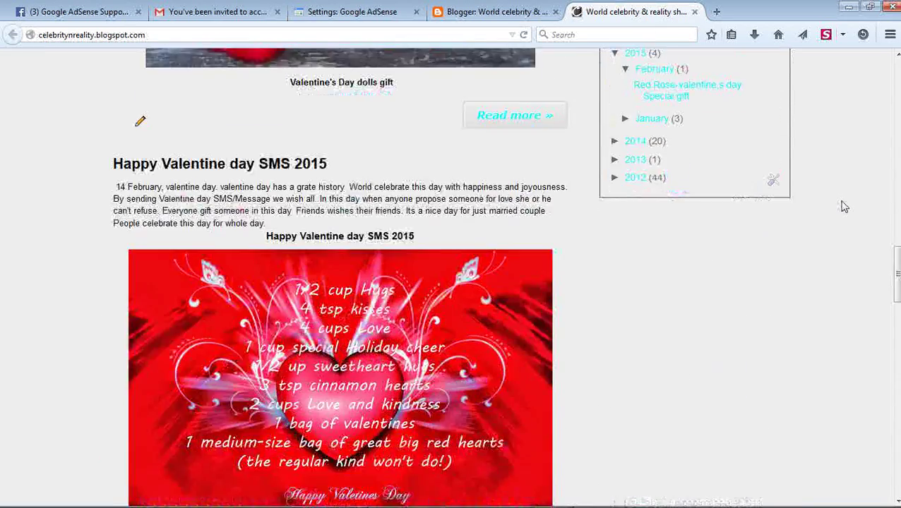
scroll(844, 206, "down", 20)
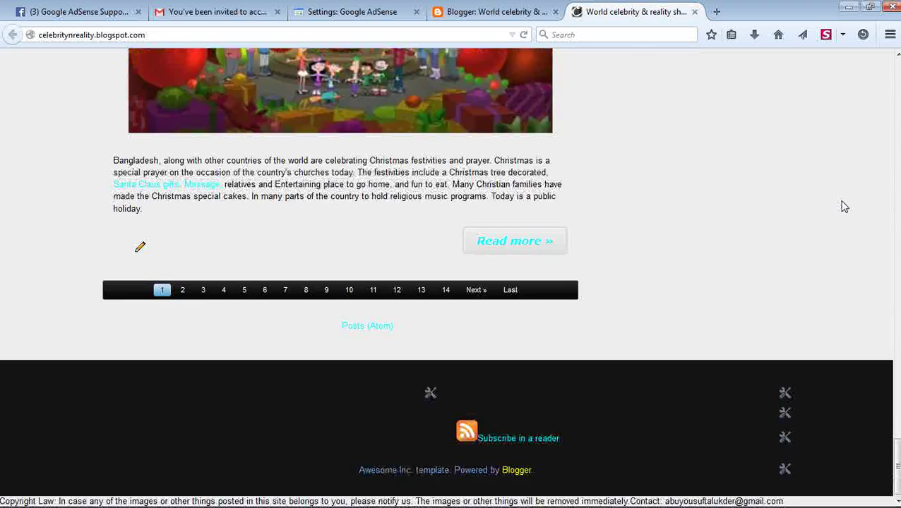
scroll(844, 206, "up", 20)
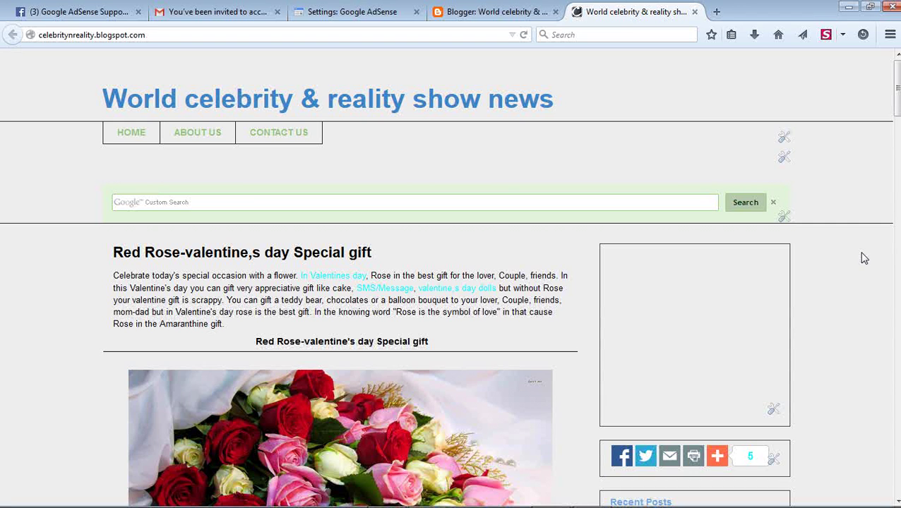
Step: Reload the AdSense Third party access page and check the access status of blogger.com
left_click(350, 15)
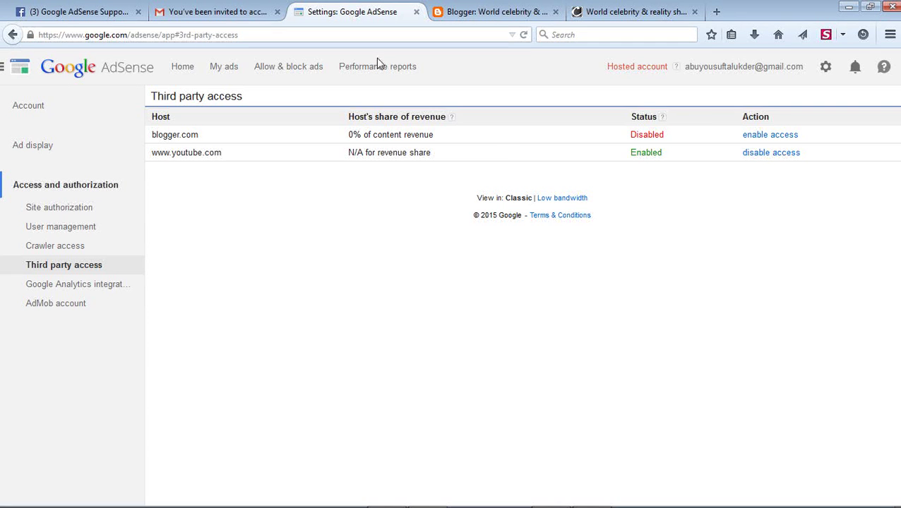
left_click(525, 35)
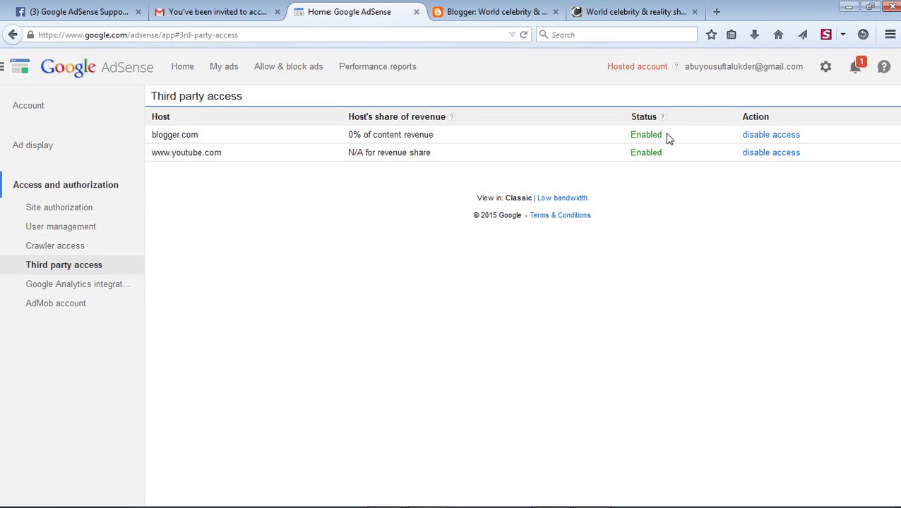
left_click_drag(669, 138, 151, 139)
left_click(669, 139)
left_click(260, 146)
Step: Go back to the blog and inspect its ad areas from the header down to the footer
left_click(623, 17)
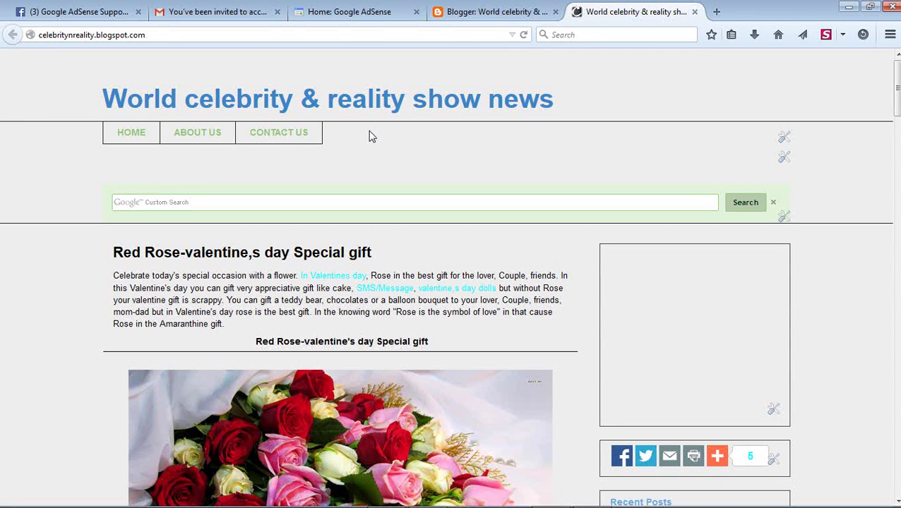
scroll(460, 164, "down", 5)
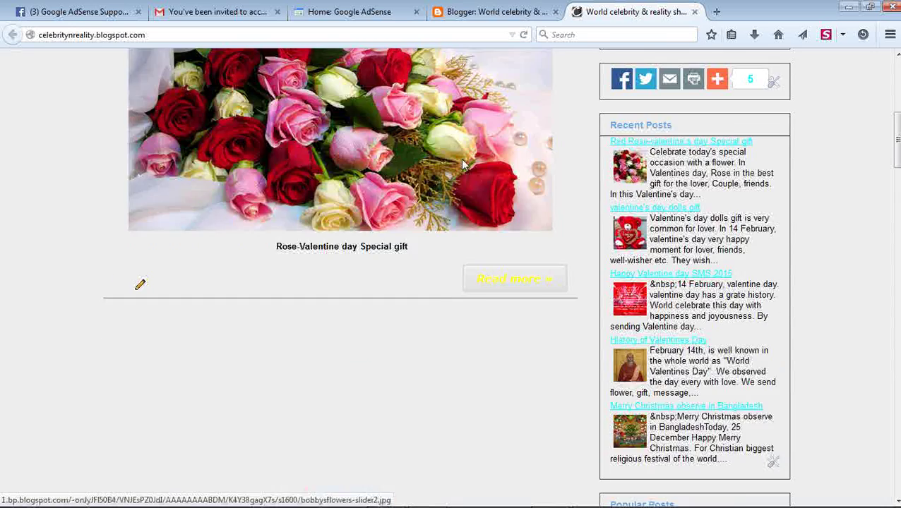
scroll(463, 165, "down", 6)
scroll(461, 165, "down", 15)
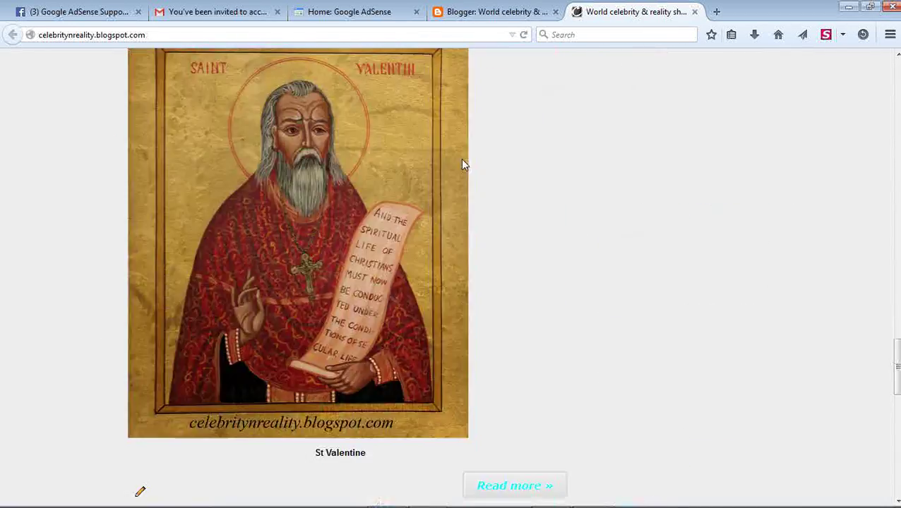
scroll(463, 164, "down", 15)
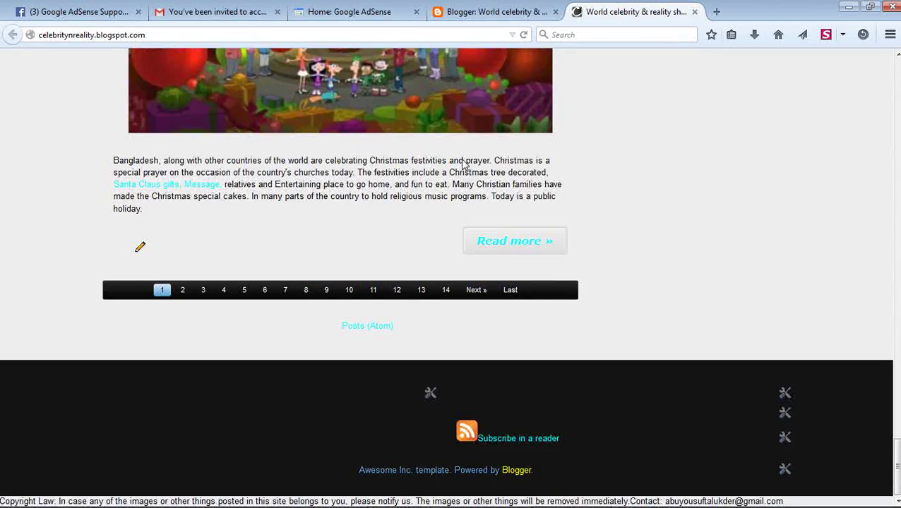
Step: Recheck the third-party access status in AdSense, return to the Blogger dashboard, and go back to the blog's home page
scroll(463, 165, "up", 20)
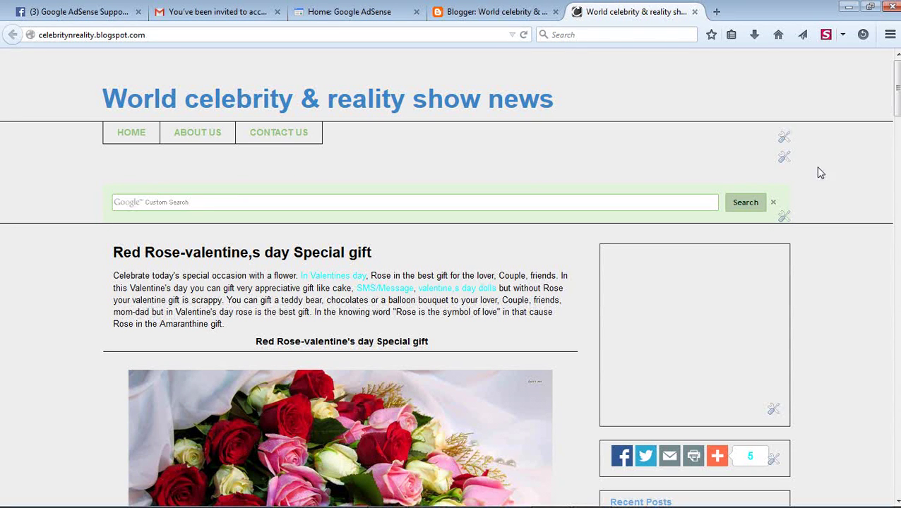
left_click(307, 10)
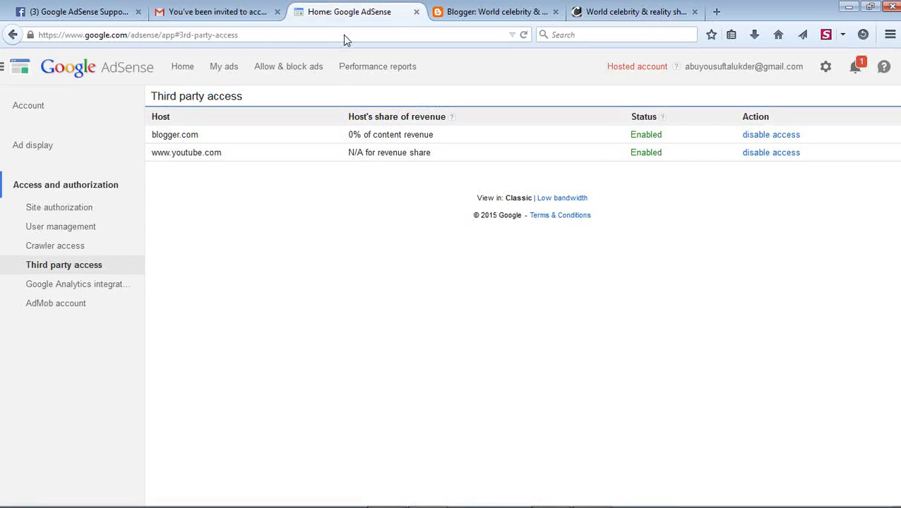
left_click(487, 11)
left_click(631, 10)
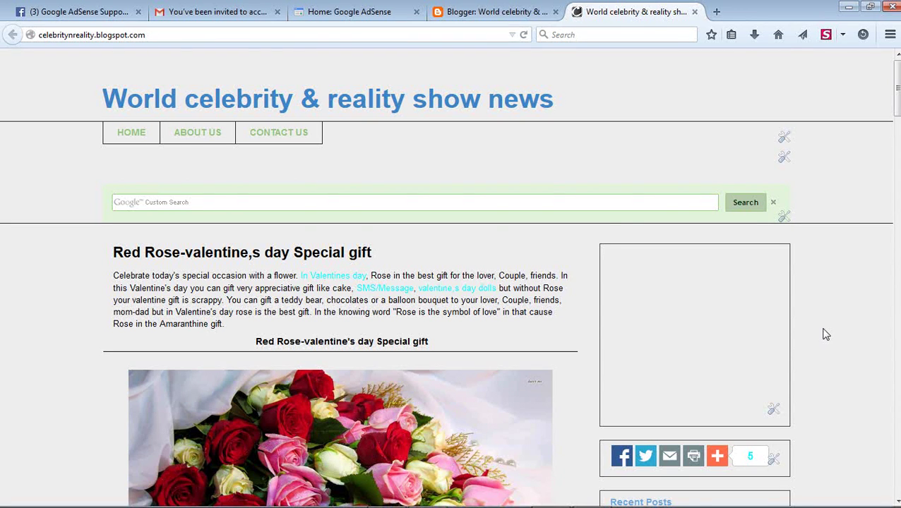
Step: Look through the blog's posts and sidebar for the spaces reserved for ads, ending back at the header
scroll(825, 332, "down", 10)
scroll(824, 331, "up", 10)
scroll(396, 331, "down", 8)
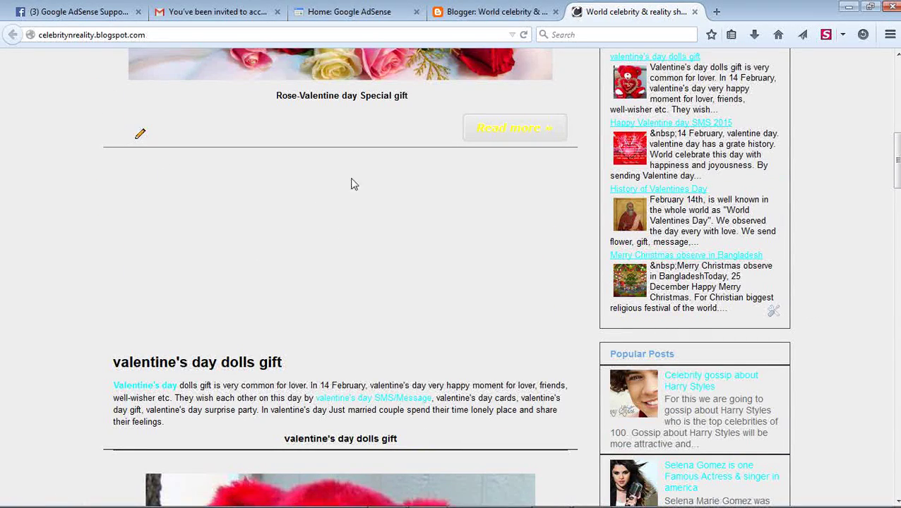
scroll(402, 275, "down", 10)
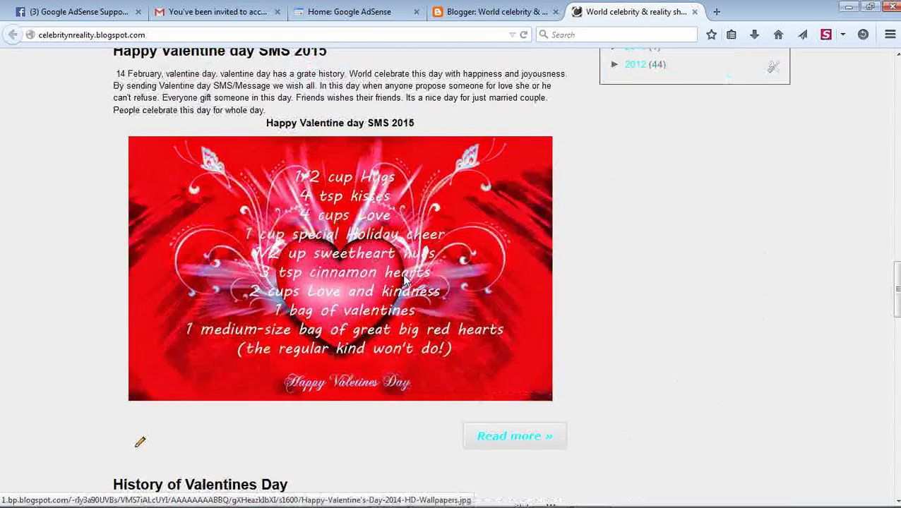
scroll(404, 280, "down", 15)
scroll(405, 280, "up", 16)
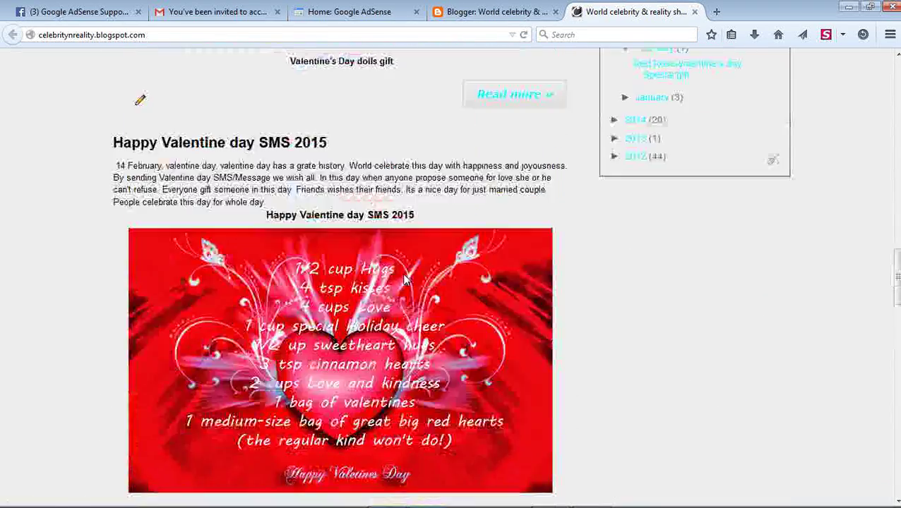
scroll(404, 280, "up", 12)
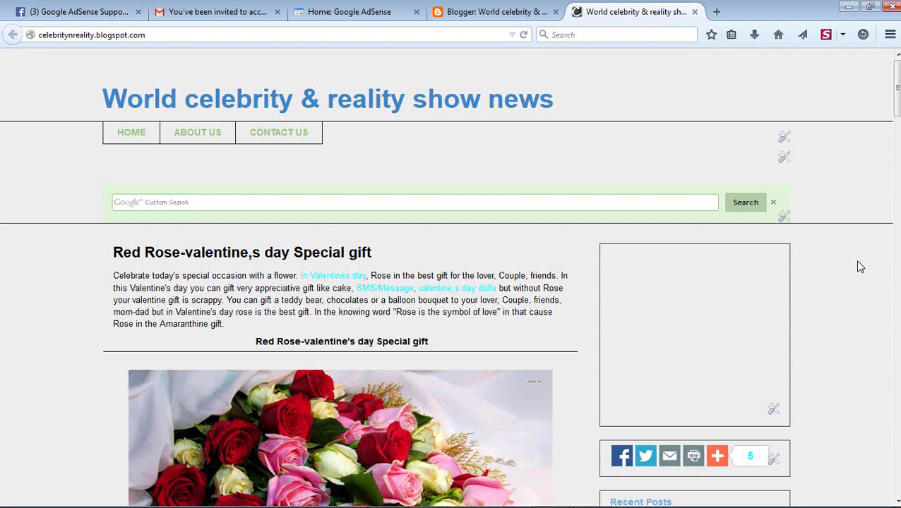
Step: View the AdSense Site authorization page and return to the account home page to read its notice about non-YouTube sites
left_click(368, 10)
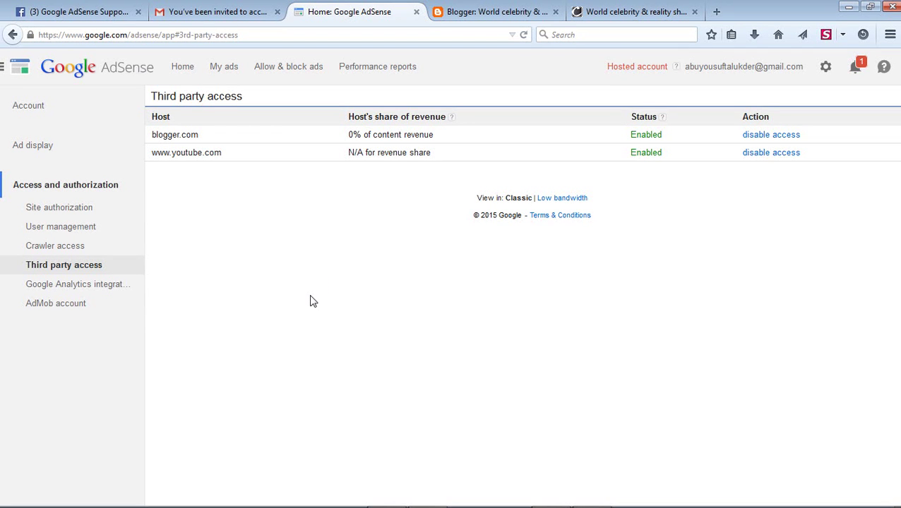
left_click(79, 212)
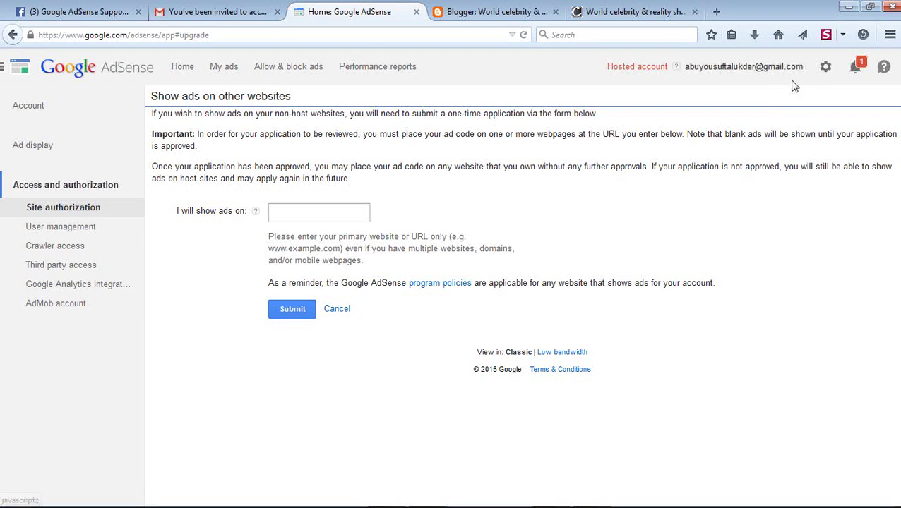
left_click(181, 67)
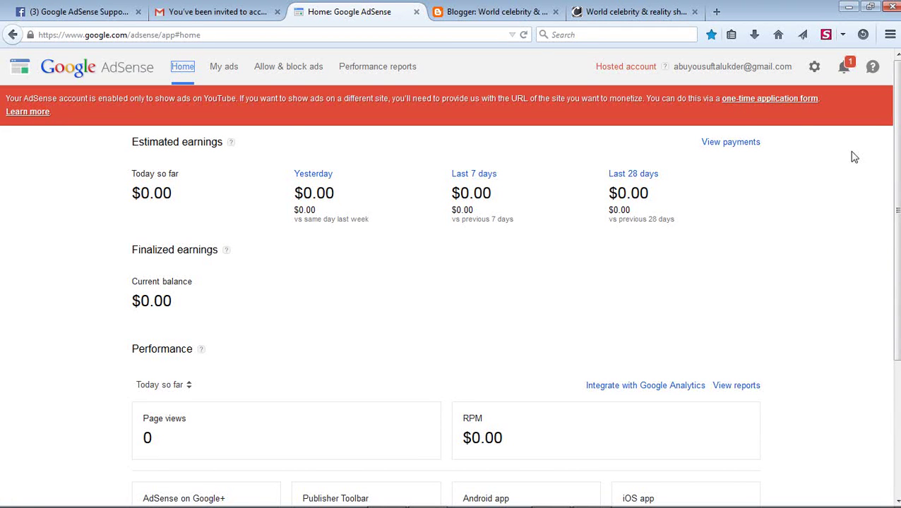
Step: Open the one-time application form in a separate browser tab and compare it with the AdSense home page
right_click(764, 98)
left_click(786, 111)
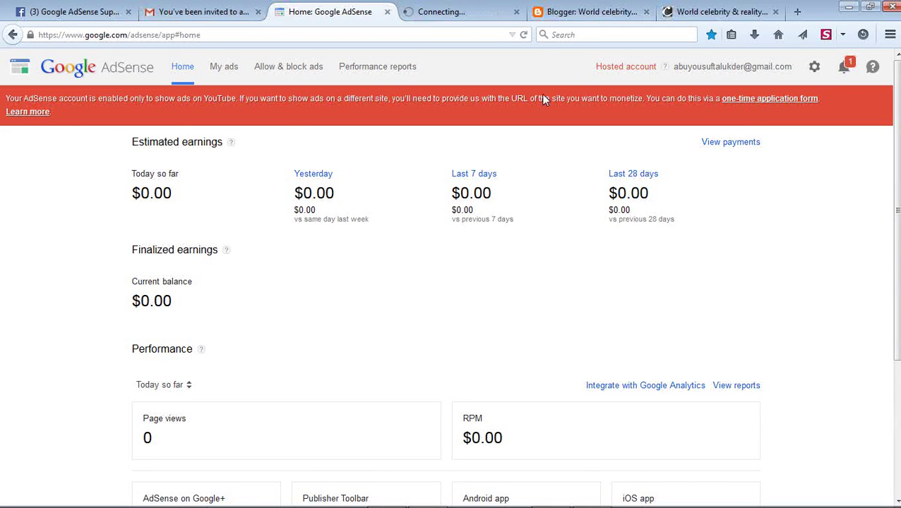
left_click(438, 10)
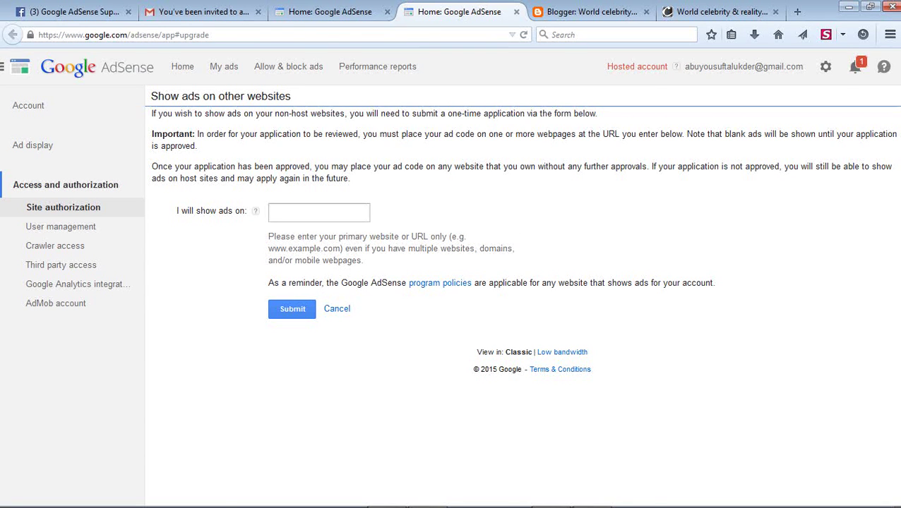
left_click(324, 10)
left_click(459, 12)
left_click(317, 12)
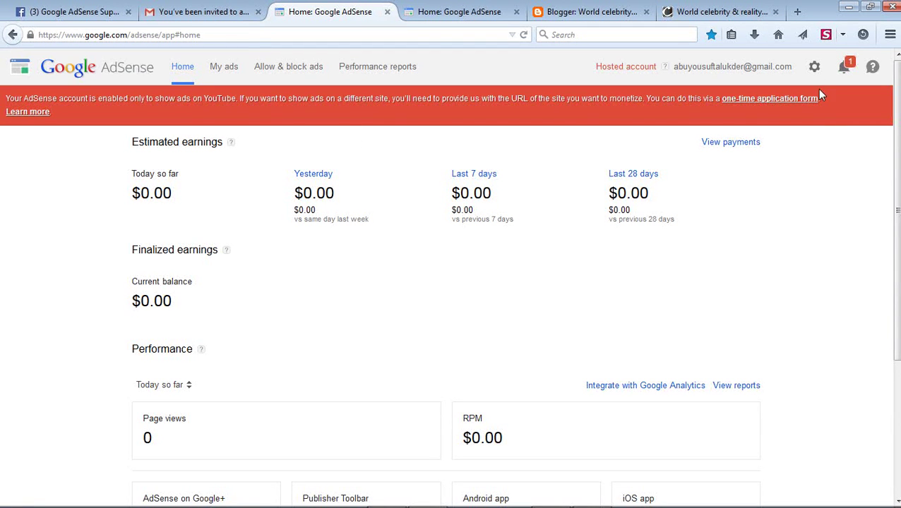
Step: Open the Site authorization page under the AdSense account's access and authorization settings
left_click(815, 68)
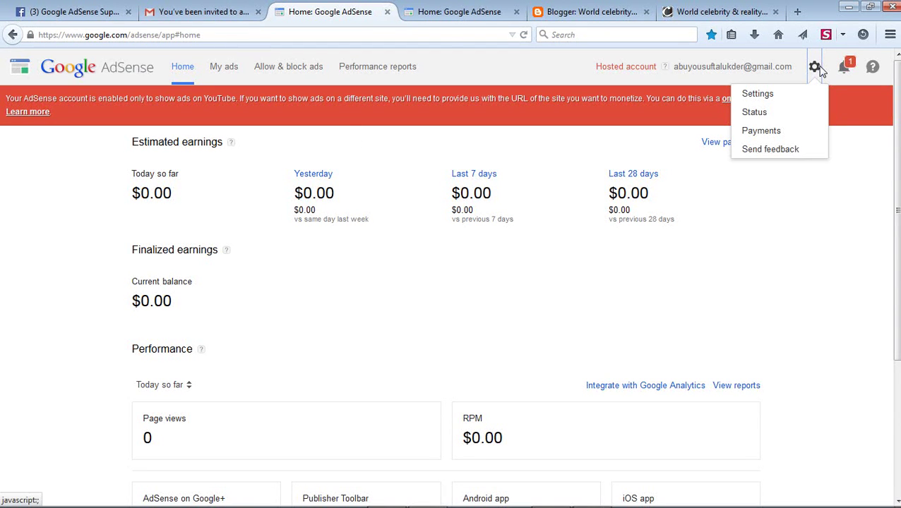
left_click(762, 93)
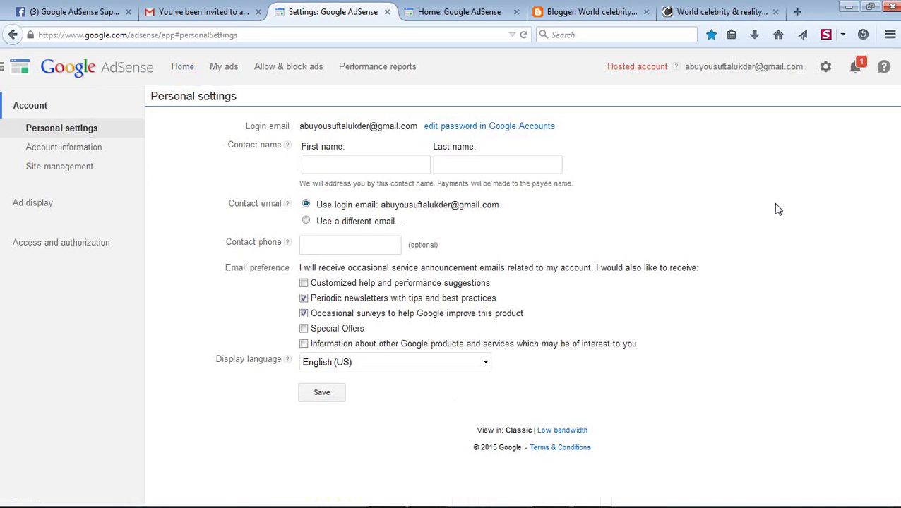
left_click(65, 245)
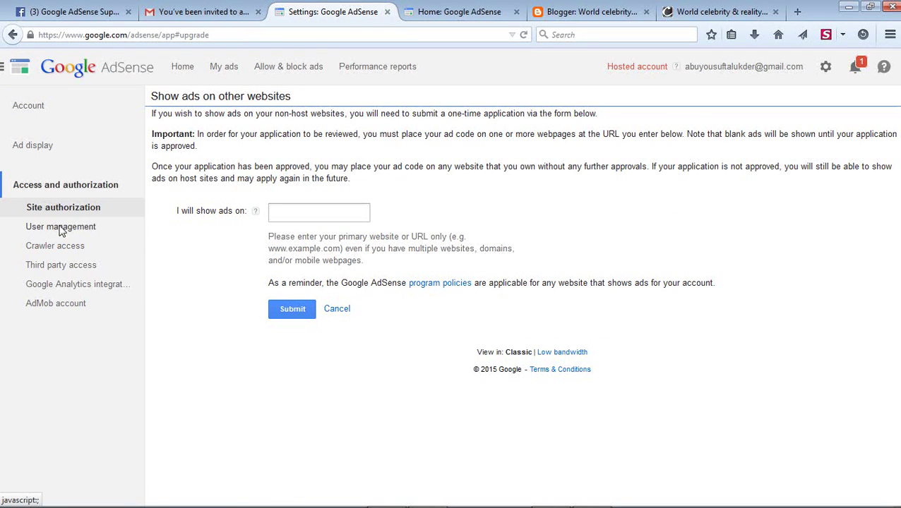
left_click(73, 209)
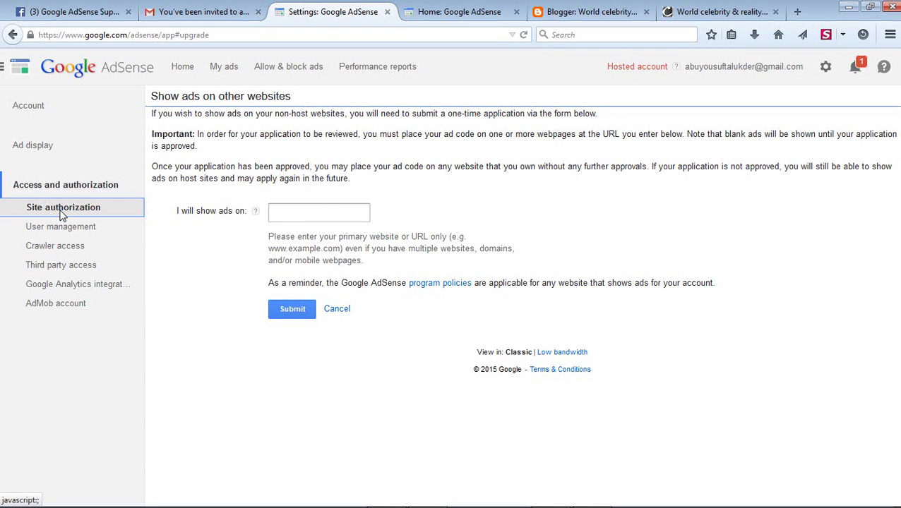
left_click(309, 213)
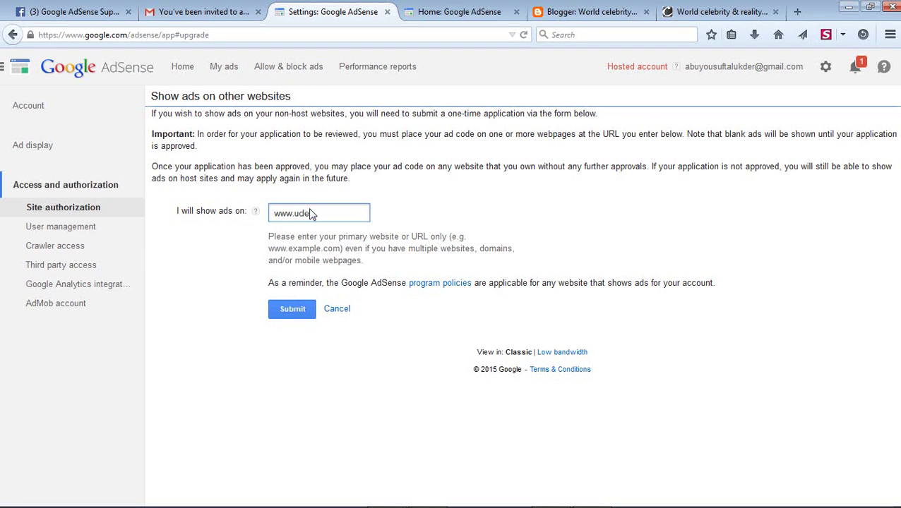
left_click(516, 221)
left_click_drag(337, 213, 269, 223)
left_click(487, 204)
left_click_drag(329, 214, 252, 224)
left_click(476, 199)
left_click(293, 313)
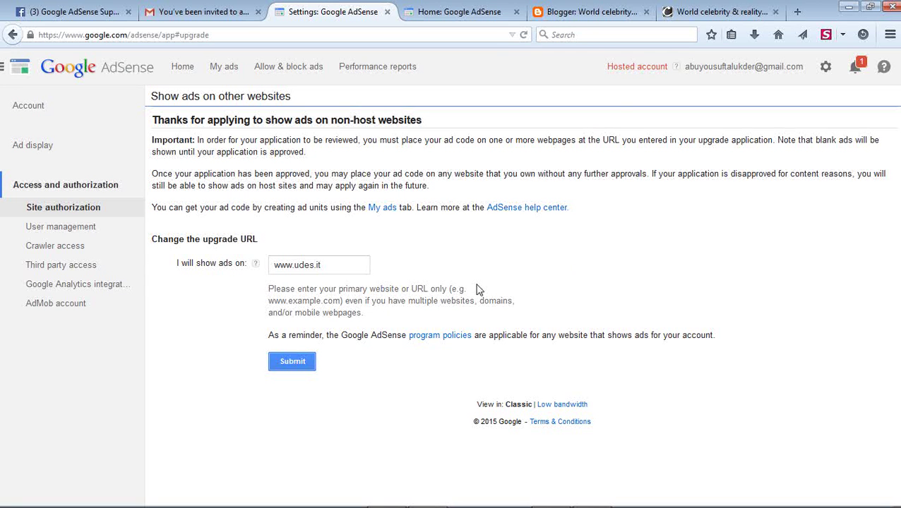
Step: Try to change the upgrade URL to yourdomain.com and submit it
left_click_drag(325, 265, 263, 272)
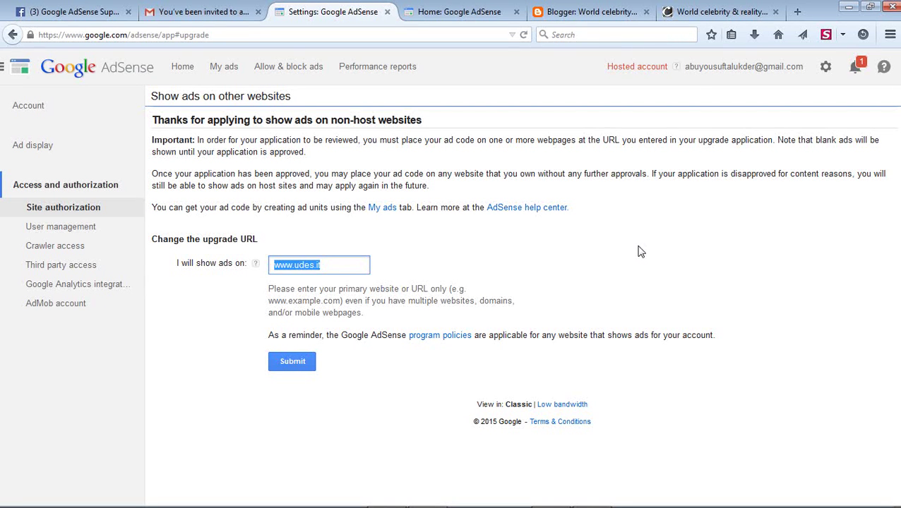
type("you")
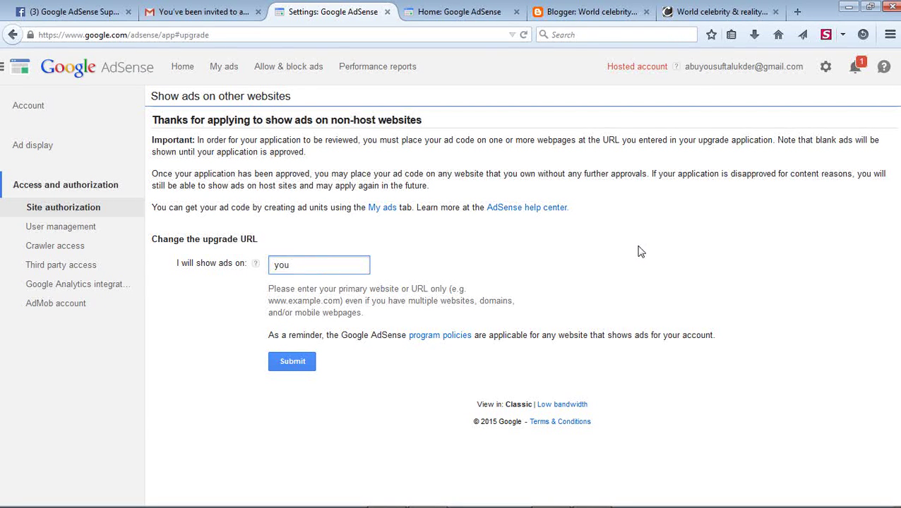
type("rdoa")
key("BackSpace")
key("BackSpace")
key("BackSpace")
key("BackSpace")
type("m")
left_click(312, 367)
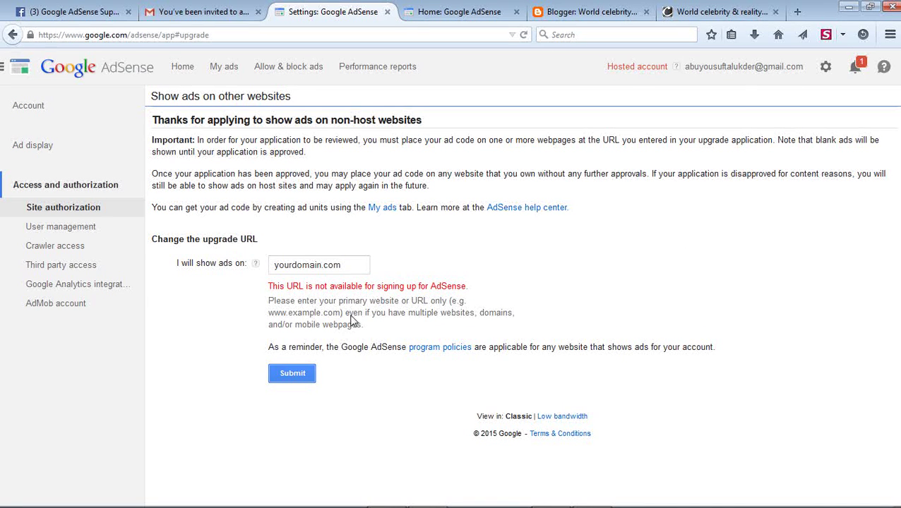
Step: Set the upgrade URL to cricketevent.com and submit the change
left_click(357, 266)
left_click_drag(353, 267, 258, 272)
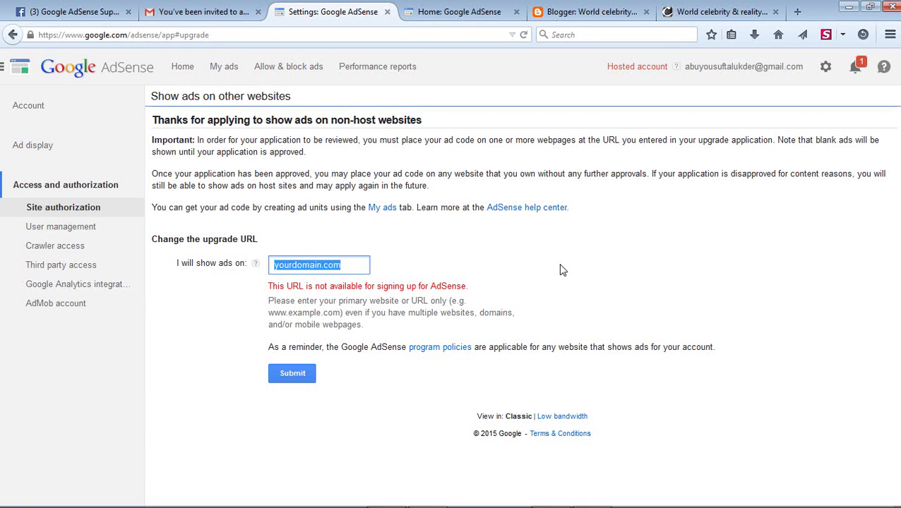
type("cricketevent")
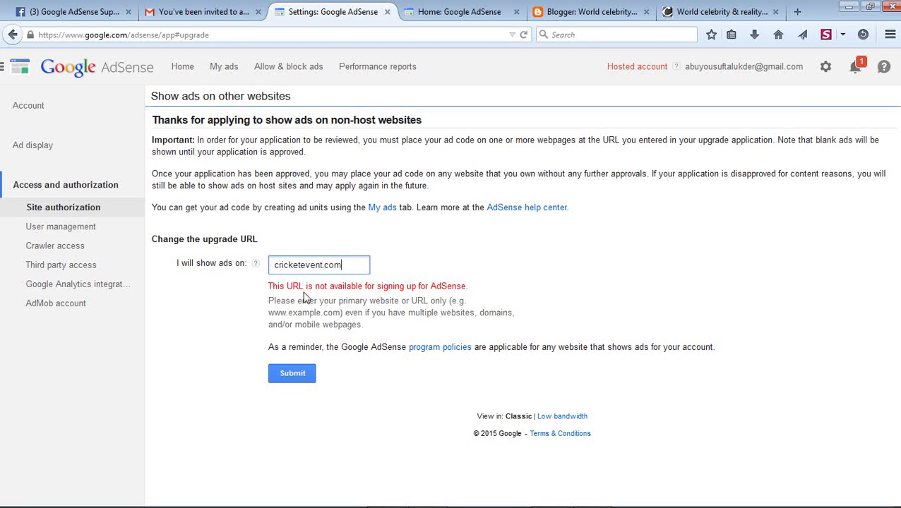
left_click(292, 373)
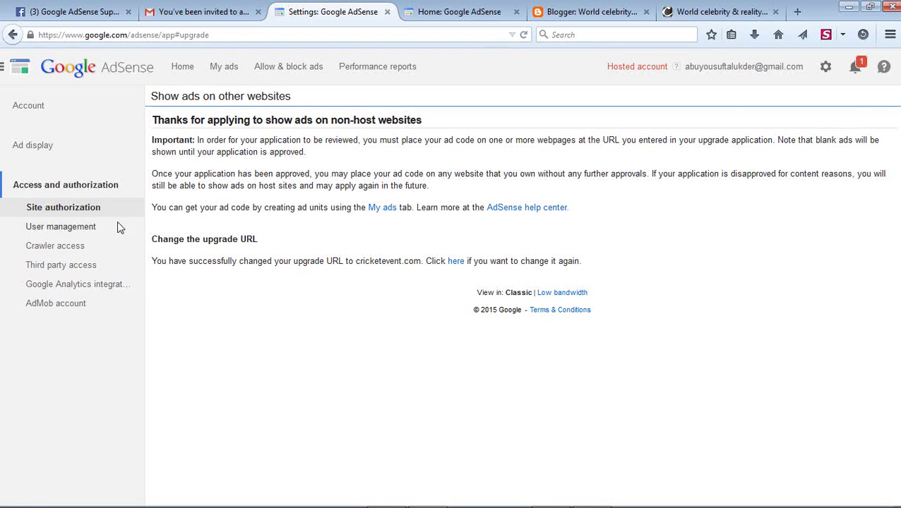
Step: Review the Site management list of owned sites in the account settings, then return to the Site authorization page
left_click(81, 206)
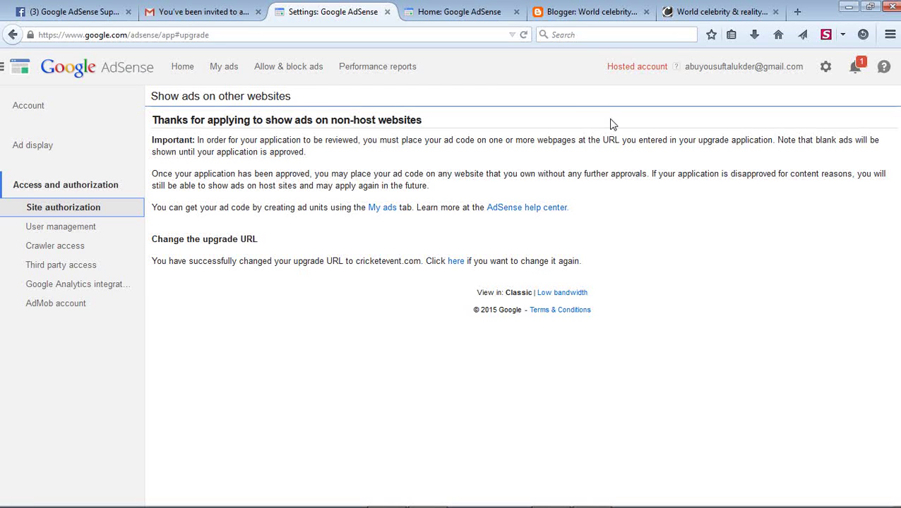
left_click(824, 67)
left_click(782, 96)
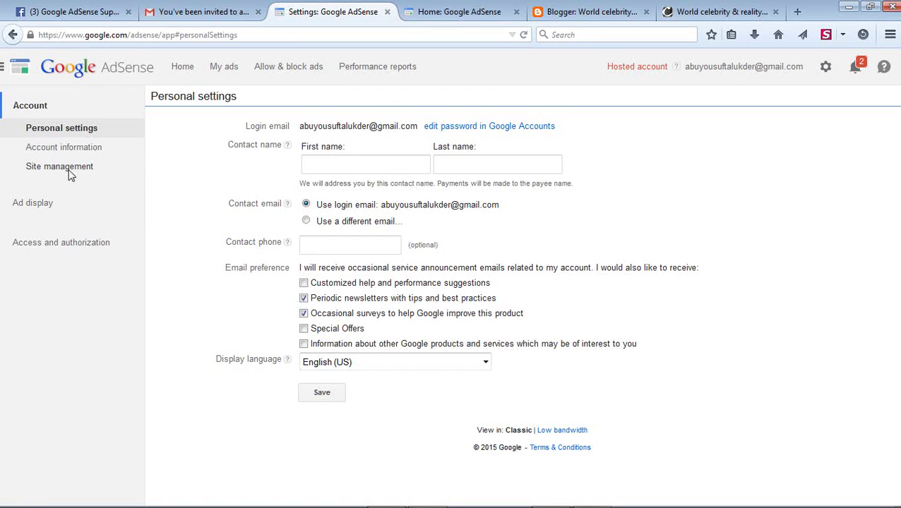
left_click(68, 174)
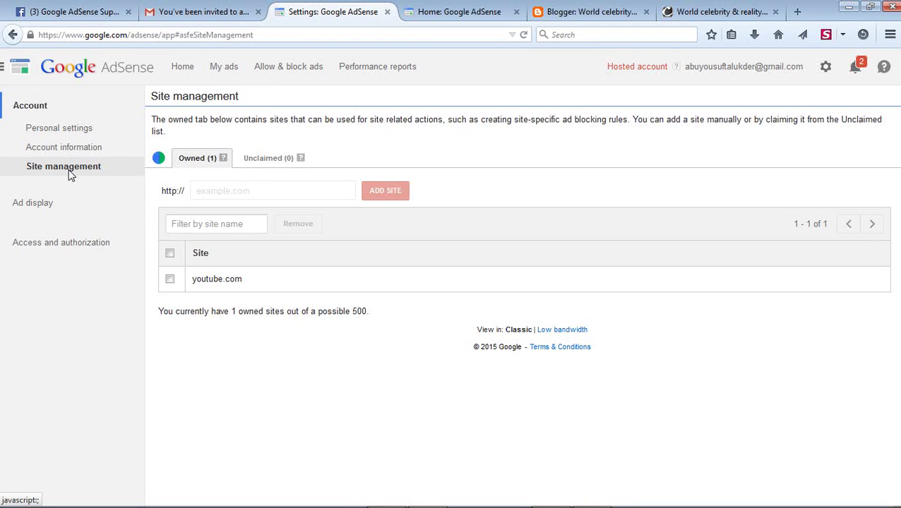
left_click(59, 242)
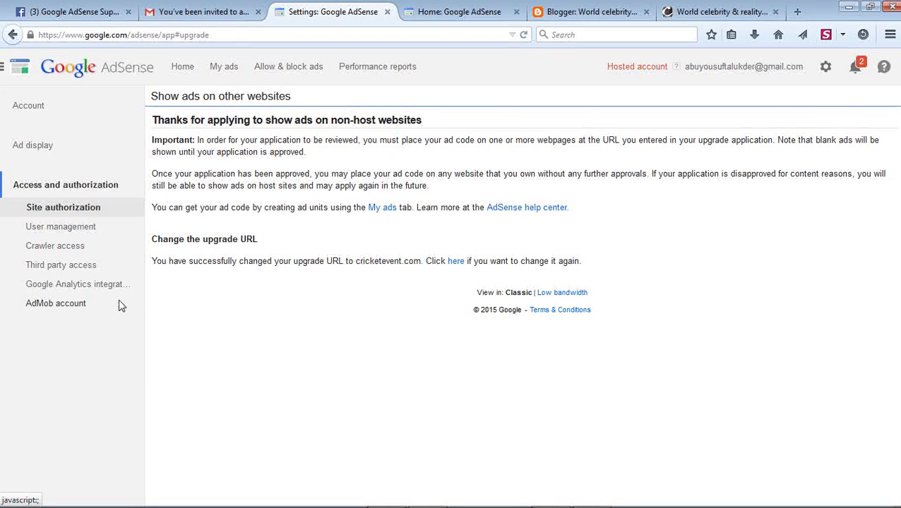
left_click(87, 208)
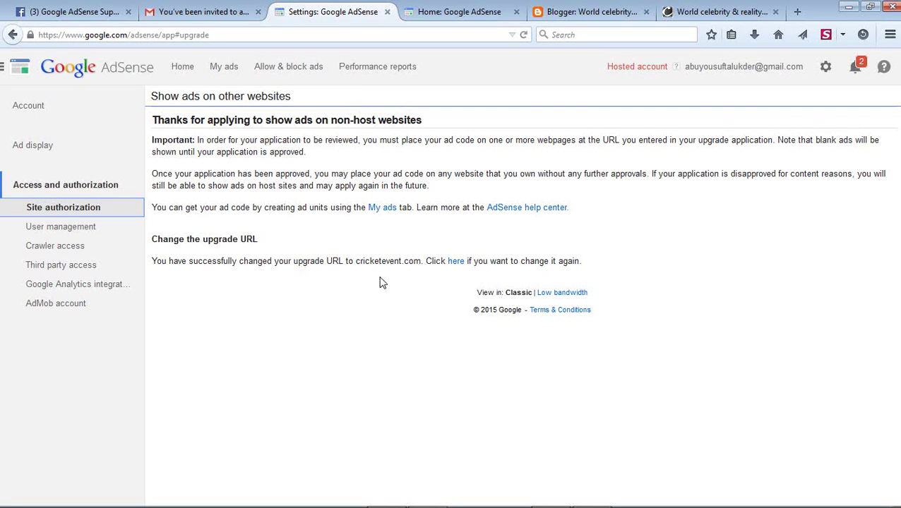
Step: Reopen the form for changing the upgrade URL, then return to the AdSense home page and read its notices
left_click(456, 262)
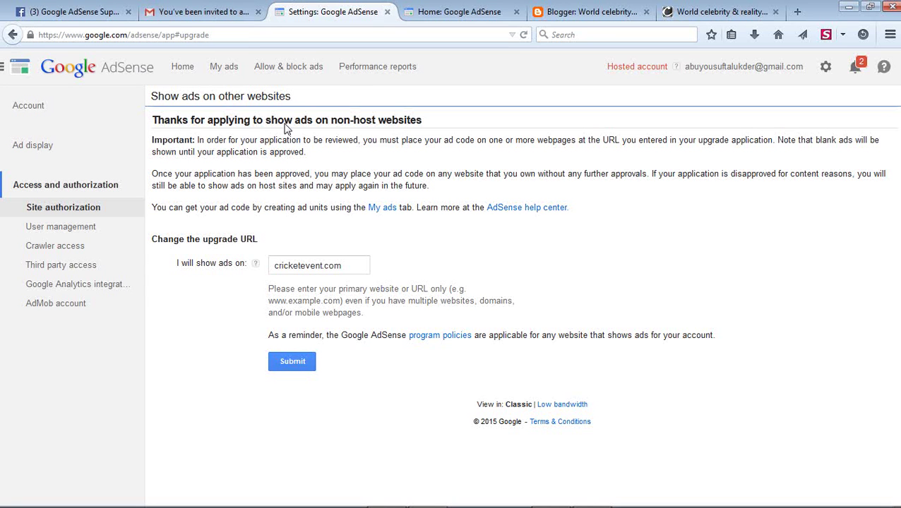
left_click(182, 68)
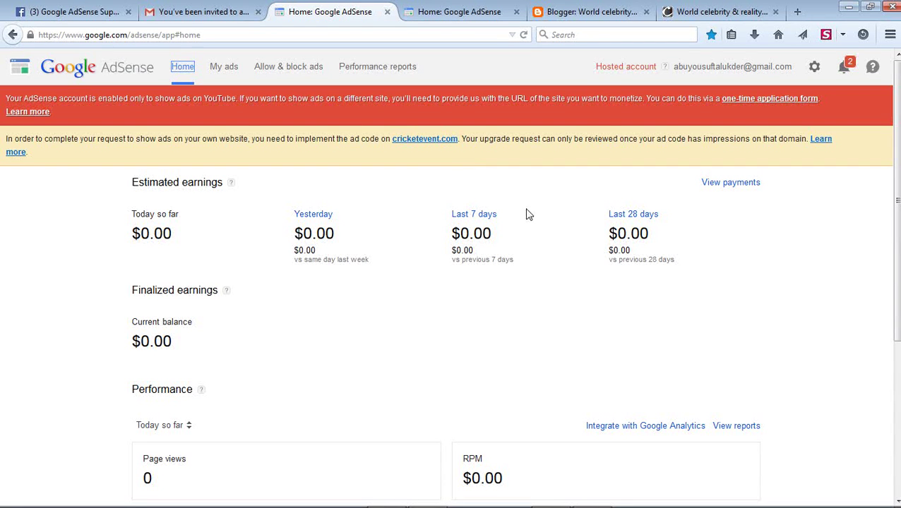
left_click(544, 192)
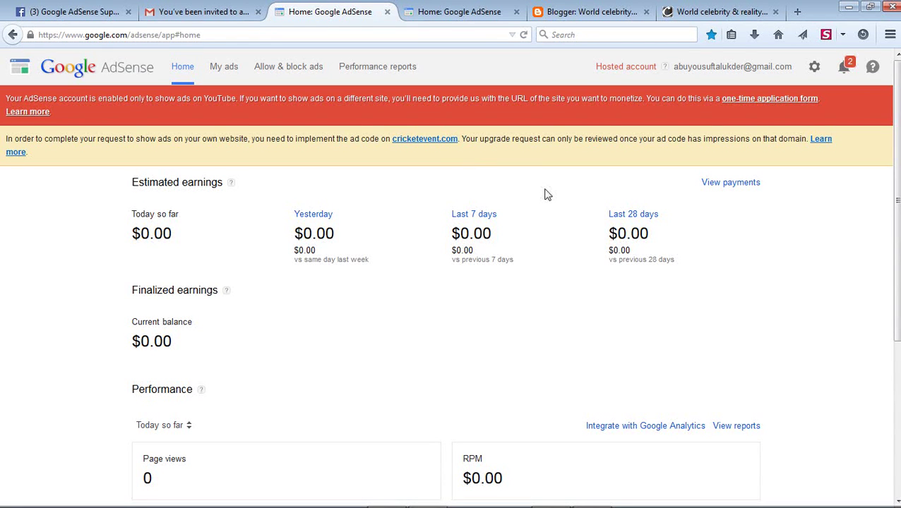
Step: Create and save a new ad unit named first_ad with the 300 x 250 Medium Rectangle size
left_click(223, 73)
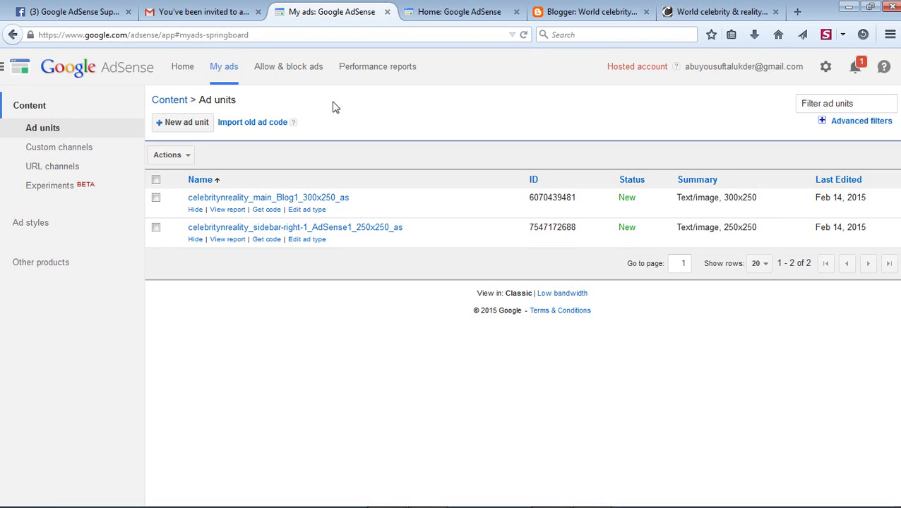
left_click(186, 123)
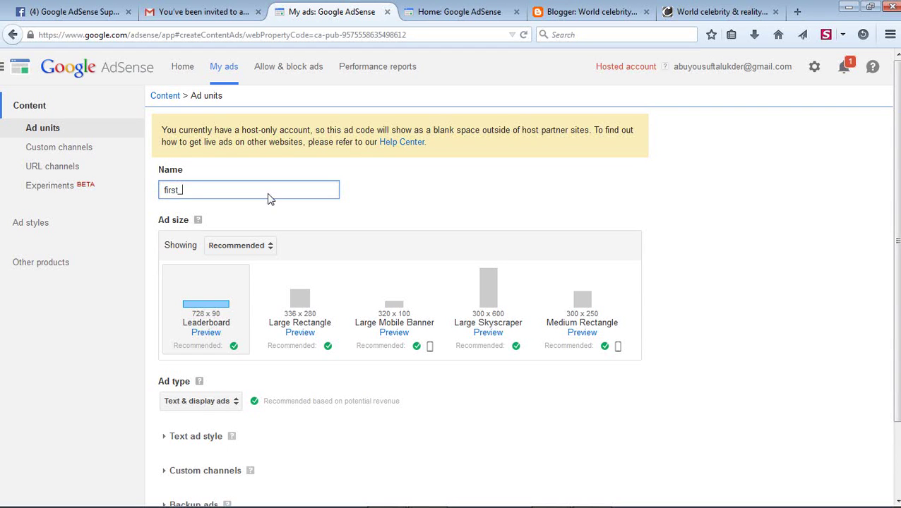
left_click(372, 211)
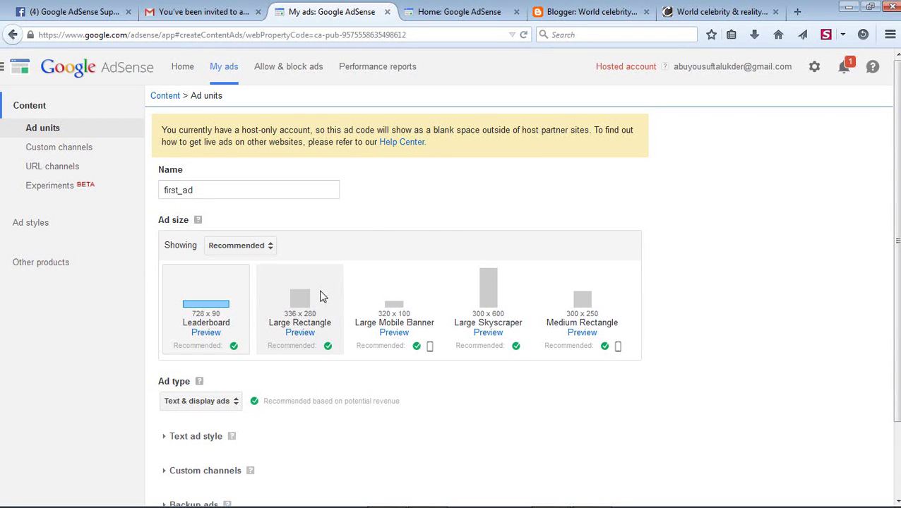
left_click(590, 299)
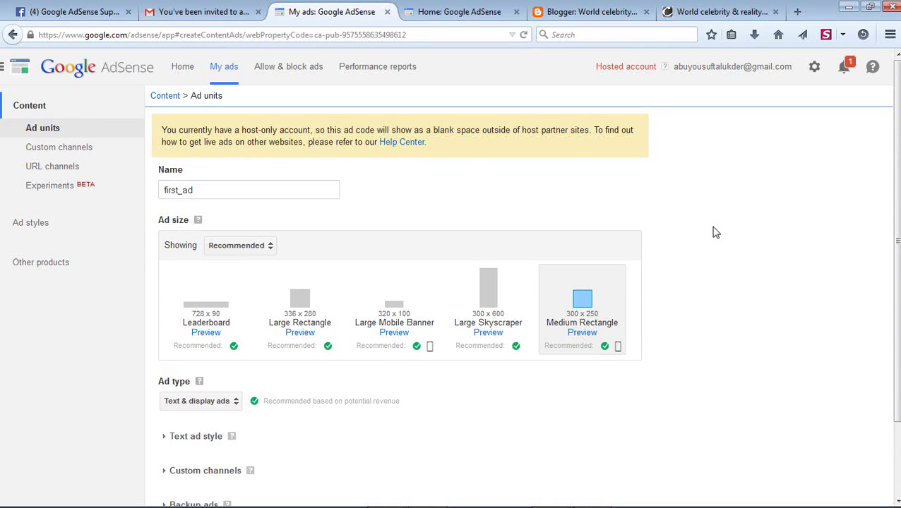
scroll(713, 232, "down", 3)
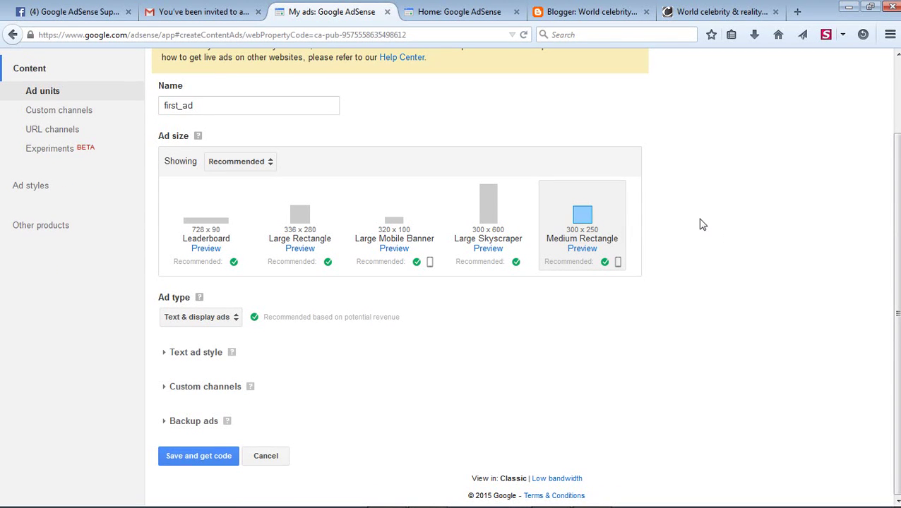
left_click(209, 452)
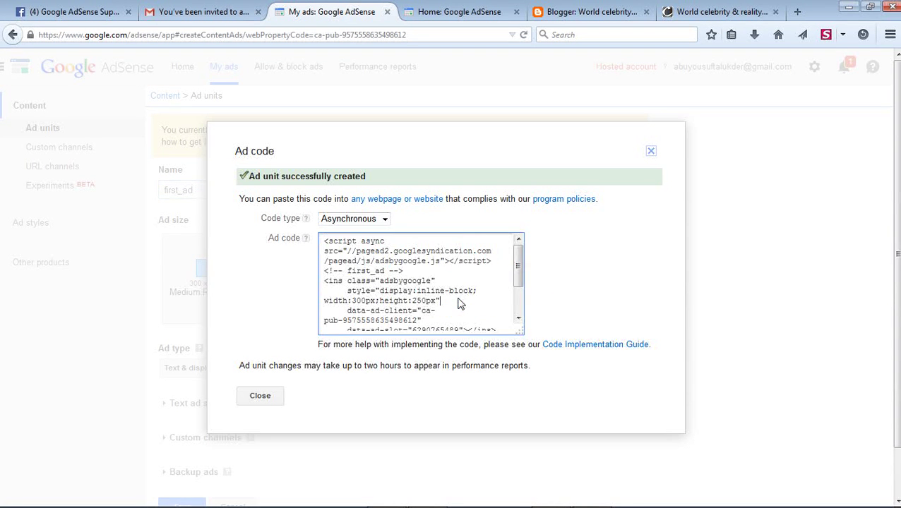
Step: Copy the entire ad code of the new unit, then select first_ad in the ad units list
left_click(466, 305)
key("ctrl+c")
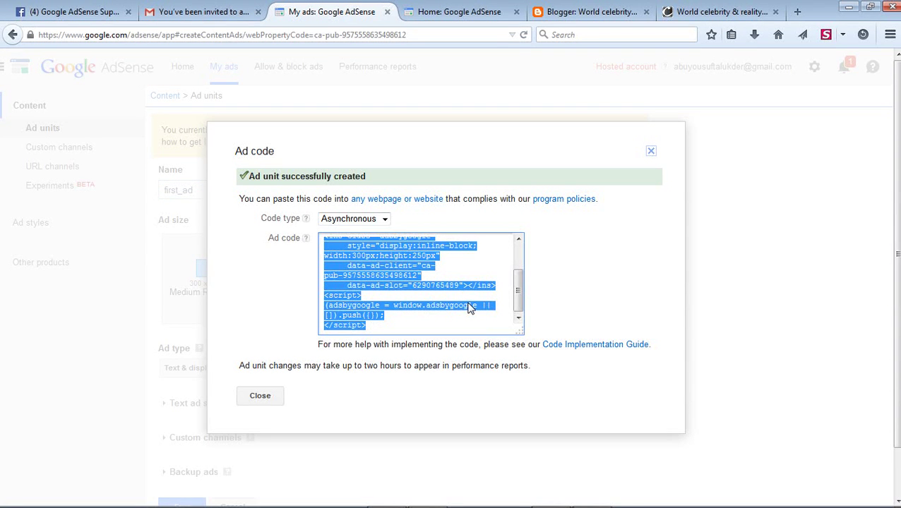
left_click(651, 153)
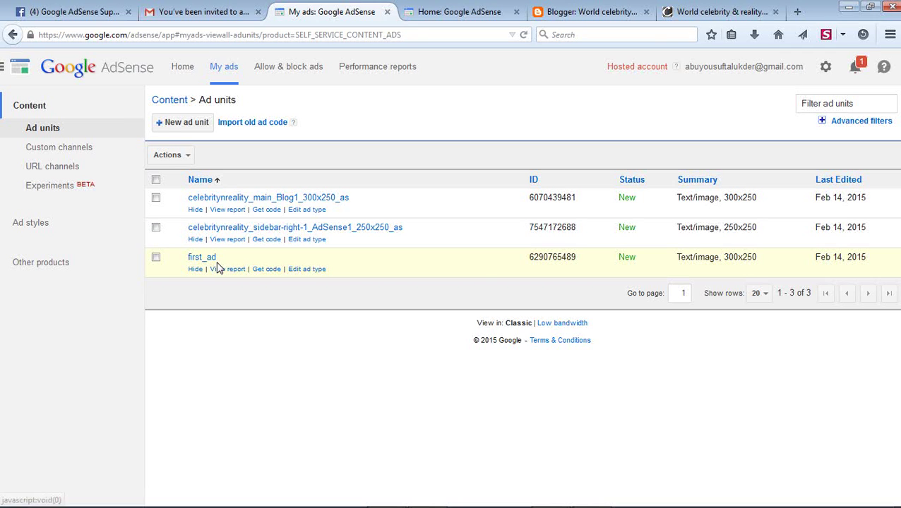
left_click_drag(642, 260, 633, 261)
left_click(632, 261)
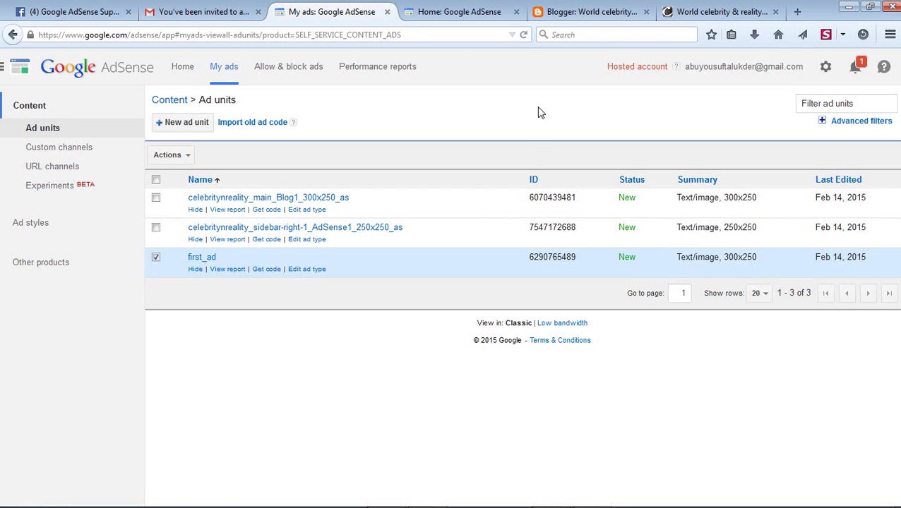
Step: Switch to Notepad, paste the copied ad code into the blank document to inspect it, and discard the document
left_click(346, 501)
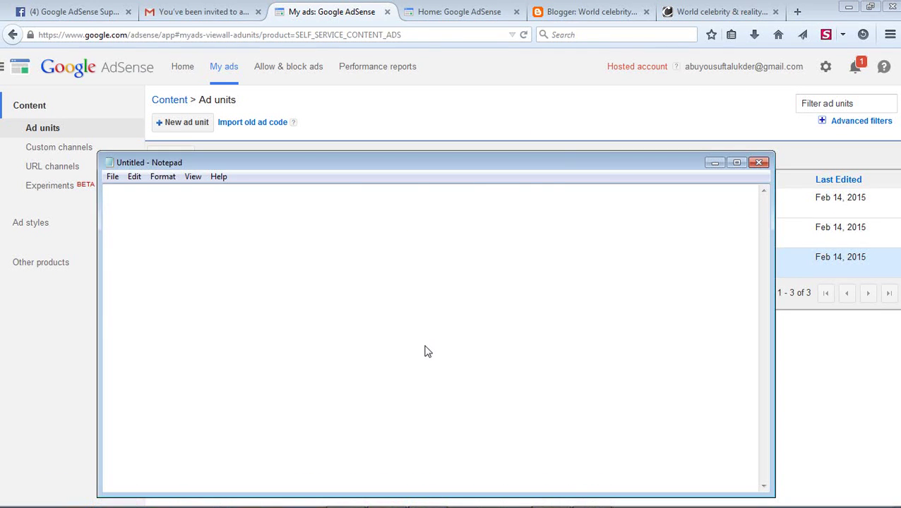
key("ctrl+v")
left_click_drag(162, 269, 106, 192)
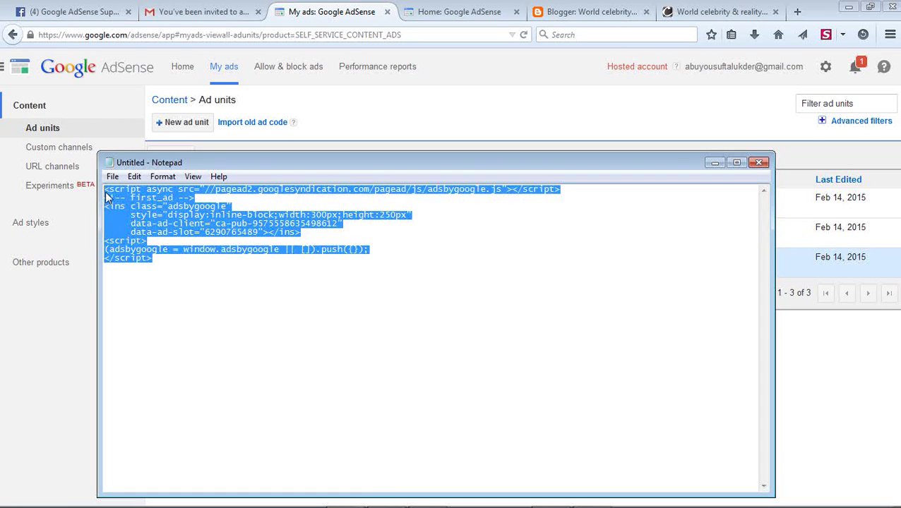
left_click(766, 163)
left_click(479, 262)
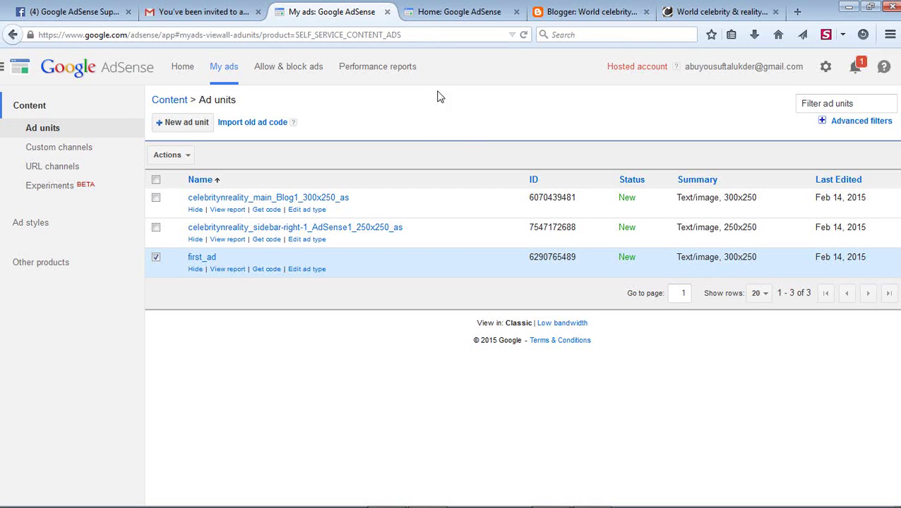
Step: Close the duplicate AdSense home page, then review the Site authorization page in the account settings
left_click(516, 12)
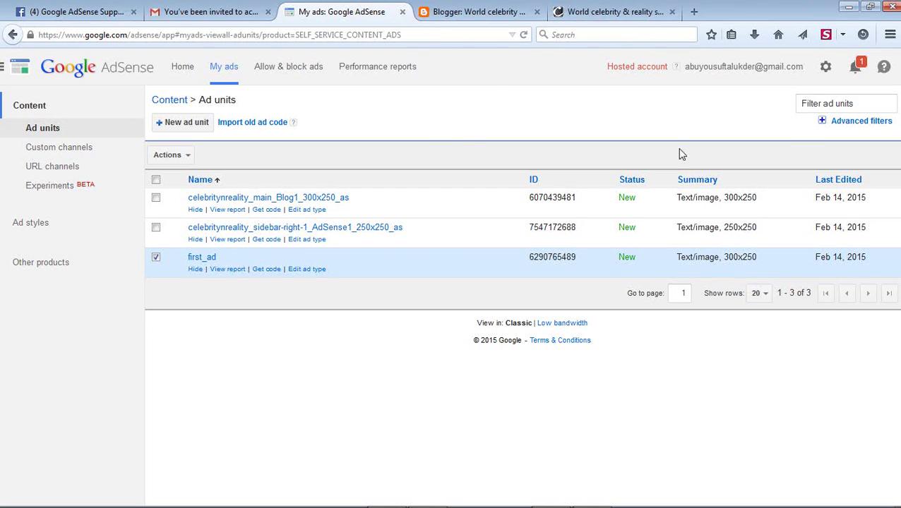
left_click(826, 67)
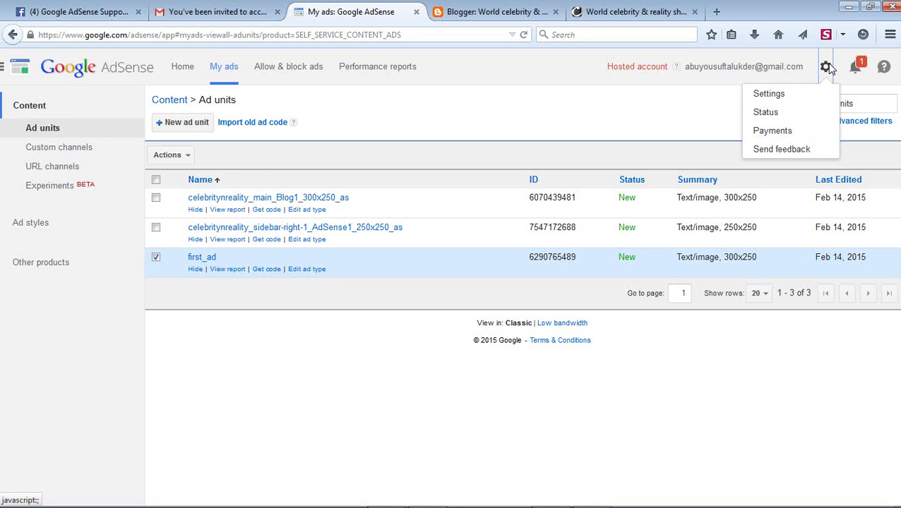
left_click(773, 93)
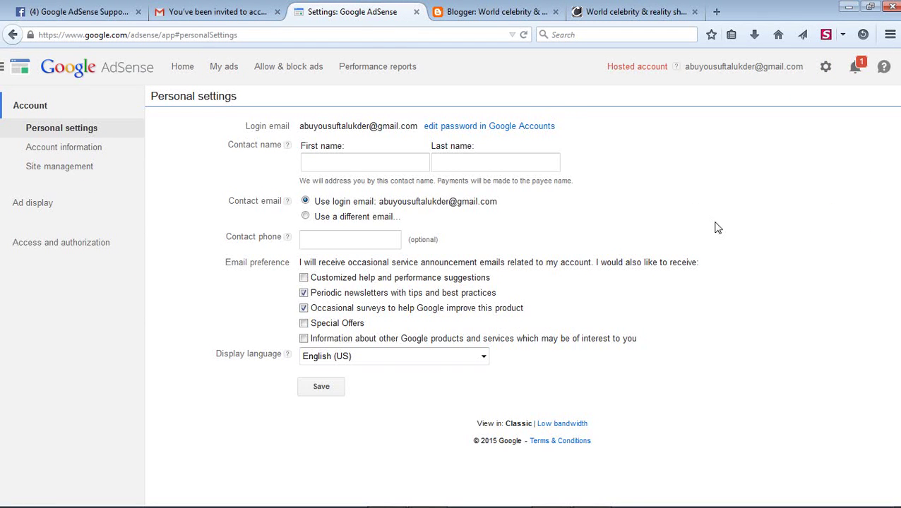
left_click(78, 243)
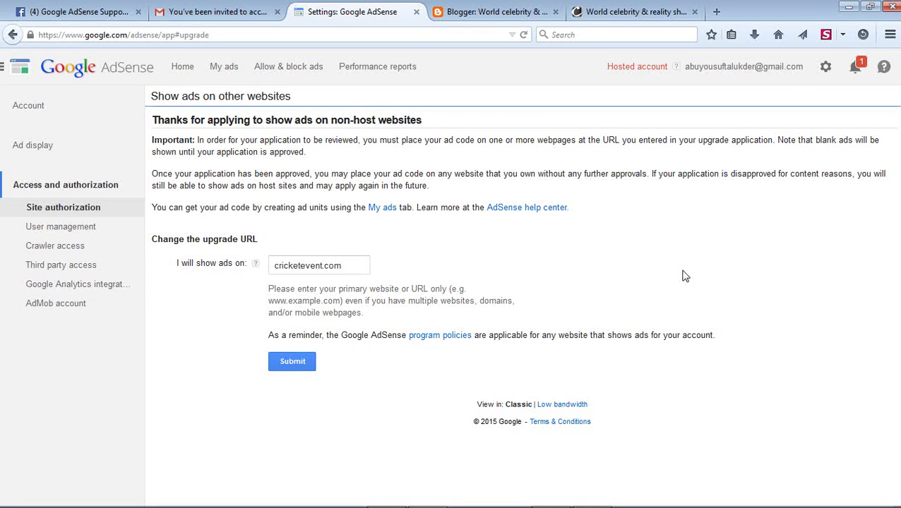
mouse_move(20, 505)
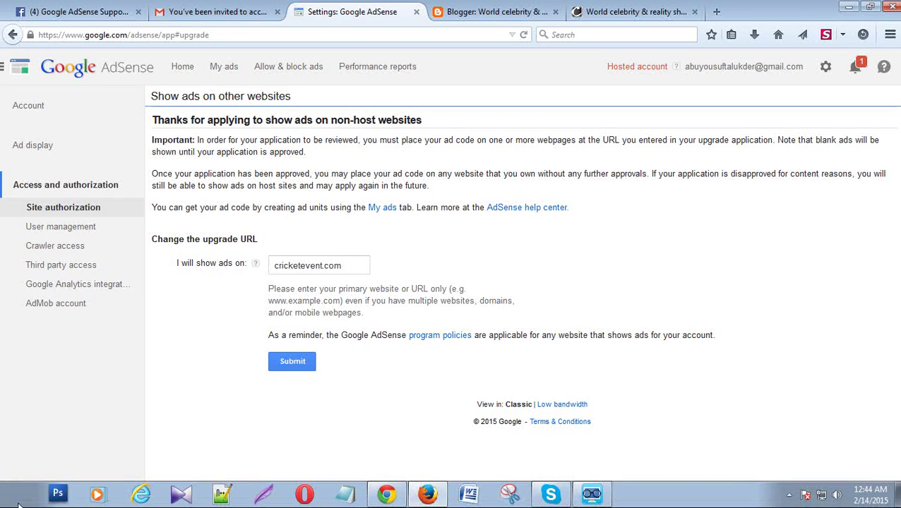